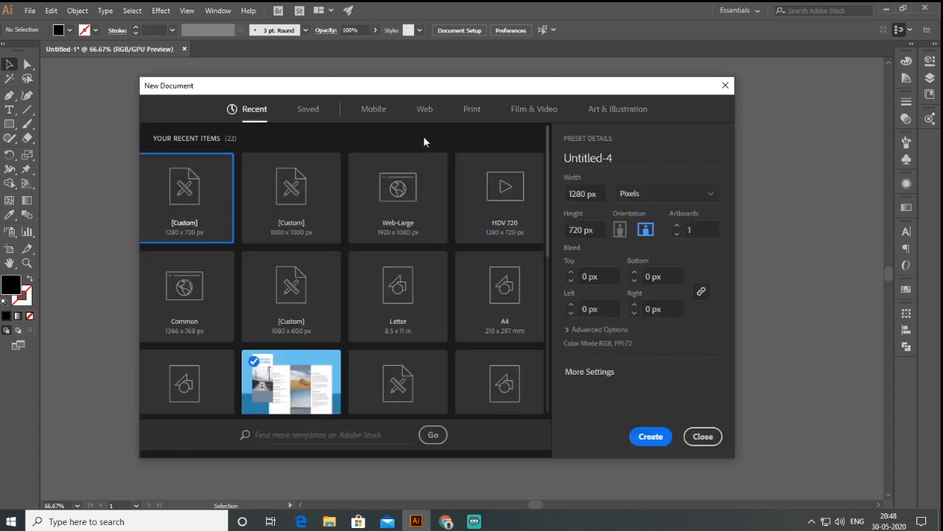
Step: Create a new print document 10 in wide and 10 in high, with the units set to inches
{"action": "left_click", "coordinate": [472, 111]}
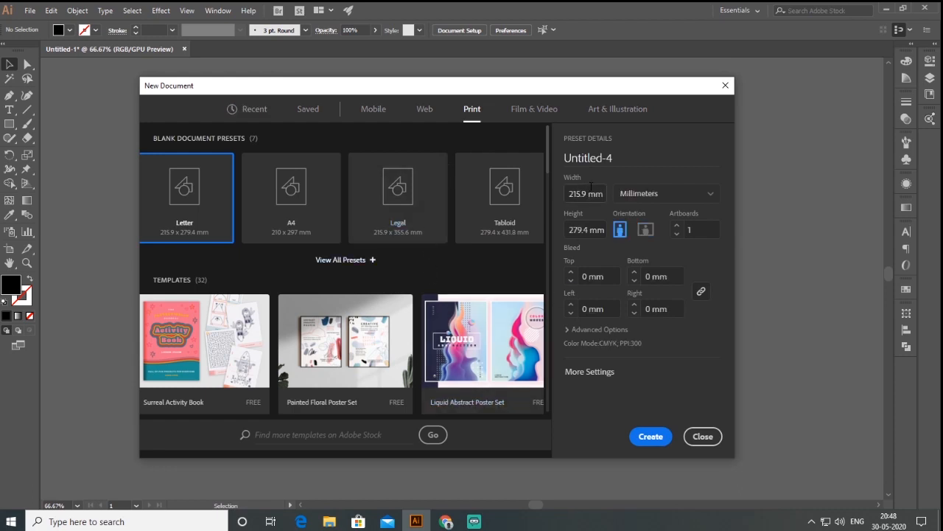
{"action": "left_click_drag", "start_coordinate": [605, 193], "coordinate": [561, 194]}
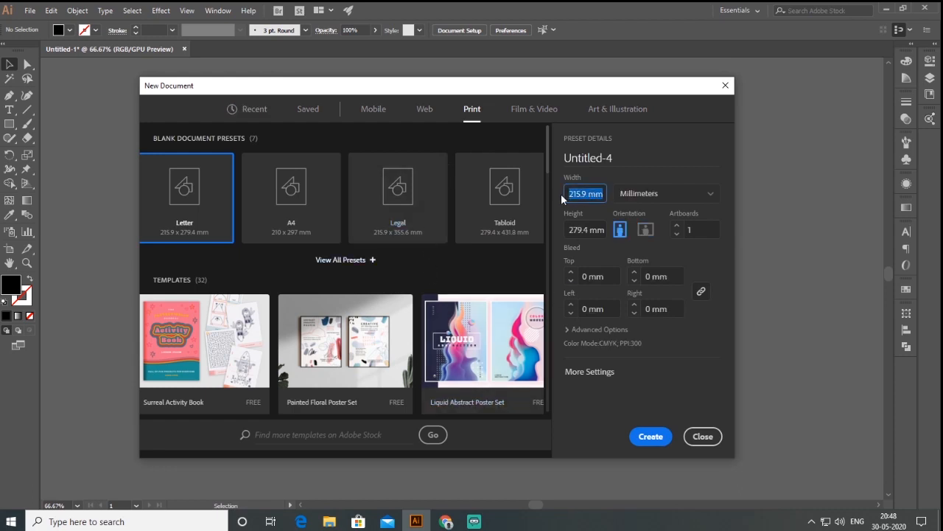
{"action": "left_click", "coordinate": [652, 196]}
{"action": "left_click", "coordinate": [632, 254]}
{"action": "left_click_drag", "start_coordinate": [602, 193], "coordinate": [567, 197]}
{"action": "type", "text": "10"}
{"action": "key", "text": "Tab"}
{"action": "type", "text": "10"}
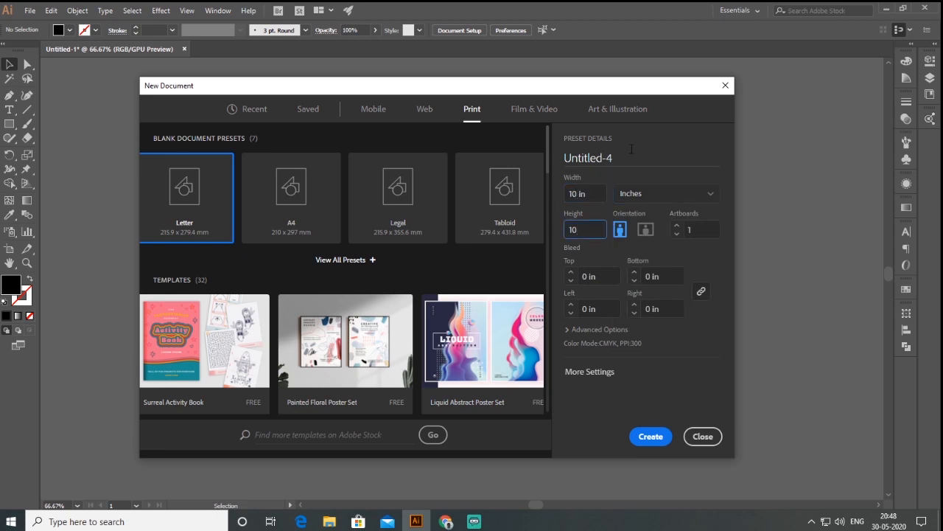
{"action": "left_click", "coordinate": [651, 438]}
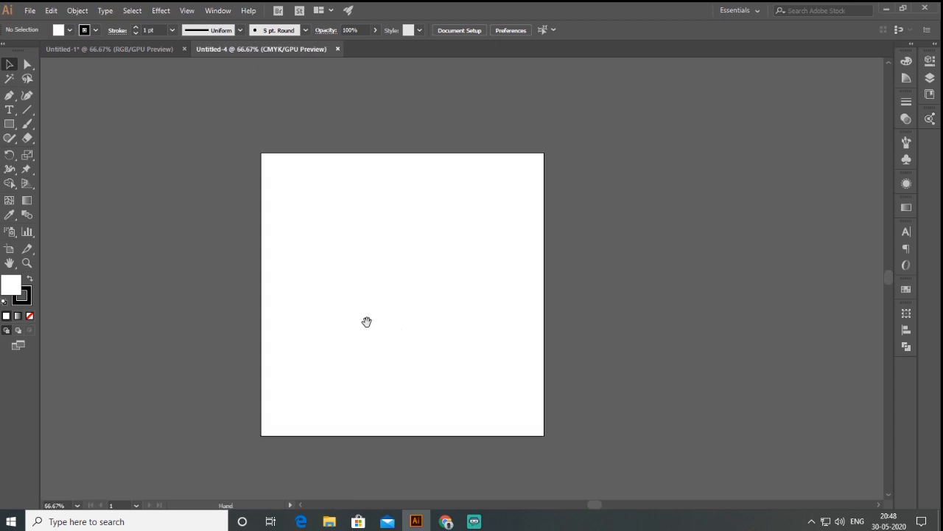
Step: Draw a circle about 4.86 in in diameter in the centre of the artboard
{"action": "scroll", "coordinate": [367, 322], "scroll_direction": "up", "scroll_amount": 1}
{"action": "scroll", "coordinate": [367, 354], "scroll_direction": "up", "scroll_amount": 1}
{"action": "scroll", "coordinate": [445, 315], "scroll_direction": "down", "scroll_amount": 1}
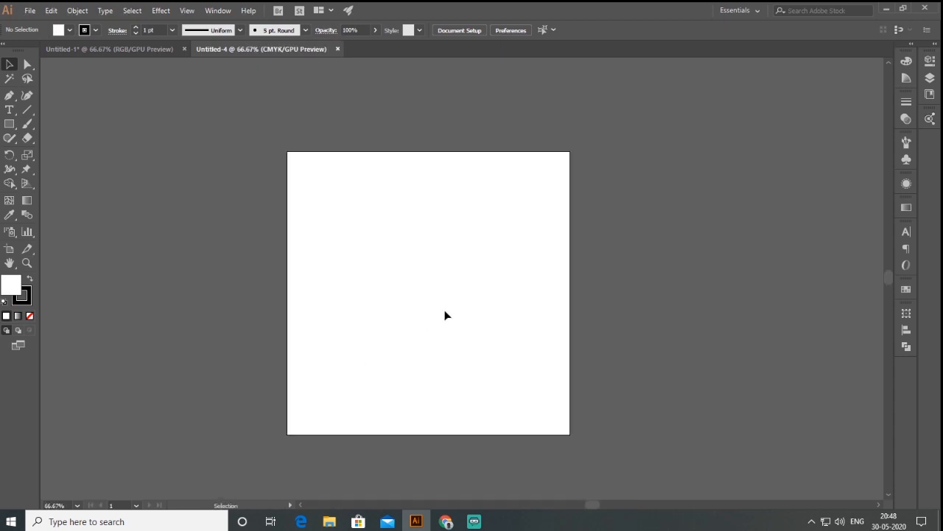
{"action": "left_click_drag", "start_coordinate": [447, 255], "coordinate": [482, 253]}
{"action": "scroll", "coordinate": [471, 308], "scroll_direction": "up", "scroll_amount": 1}
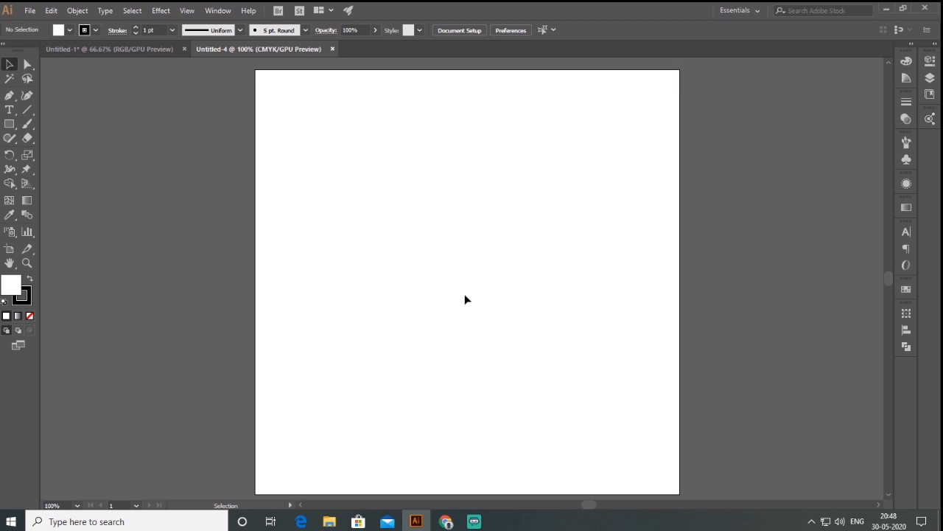
{"action": "key", "text": "l"}
{"action": "left_click_drag", "start_coordinate": [466, 280], "coordinate": [568, 385]}
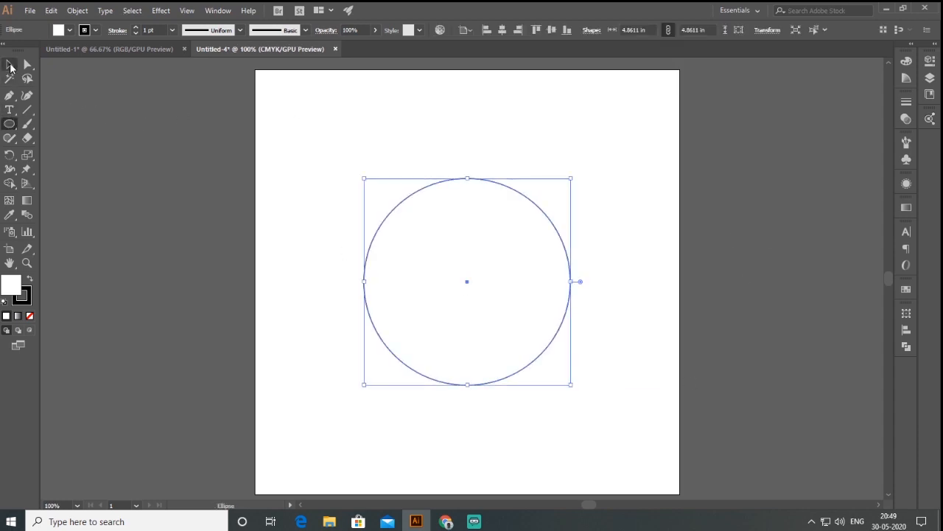
{"action": "left_click", "coordinate": [11, 66]}
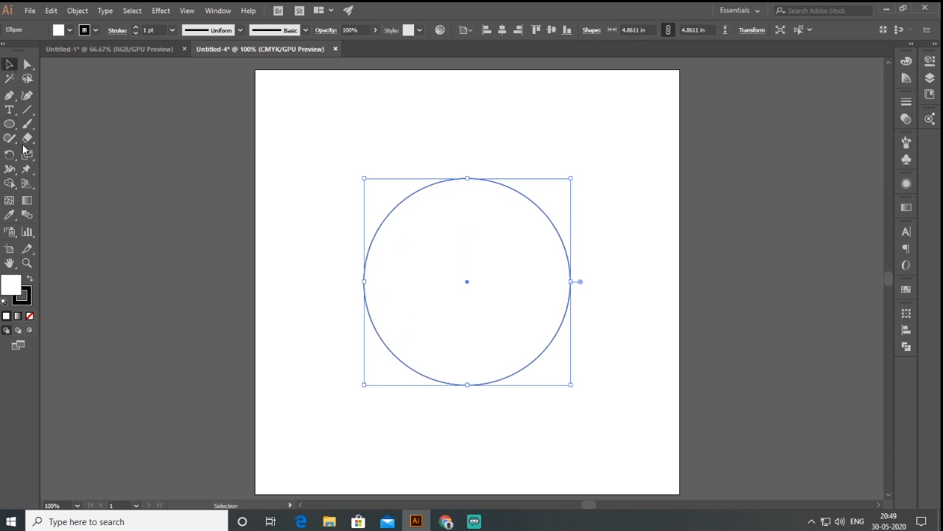
Step: Place the text DELHI POLICE along the circle's path, starting at its upper-left arc, using the Type on a Path tool
{"action": "left_click", "coordinate": [6, 114]}
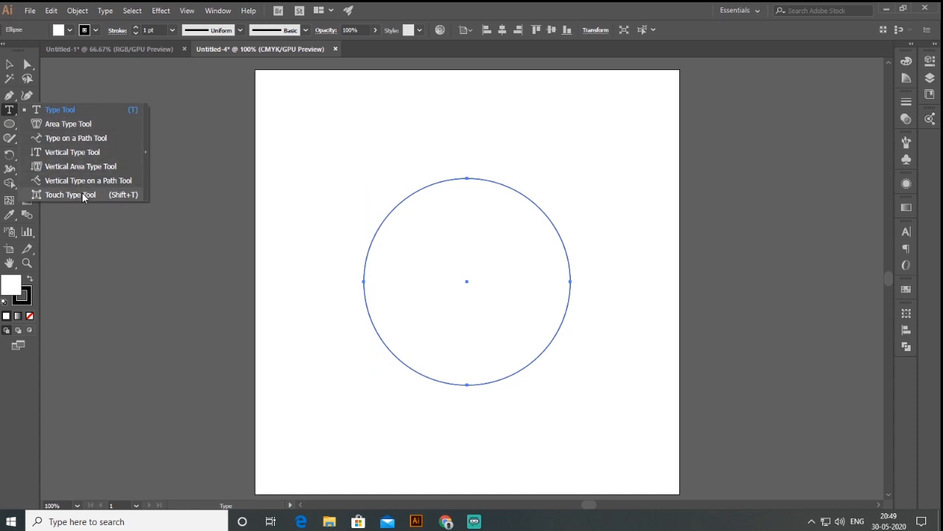
{"action": "left_click", "coordinate": [66, 139]}
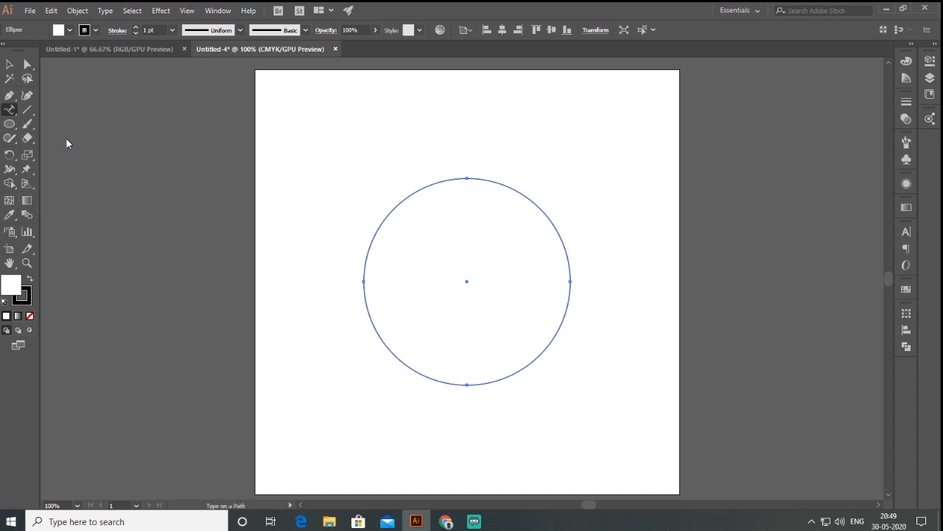
{"action": "left_click", "coordinate": [382, 221]}
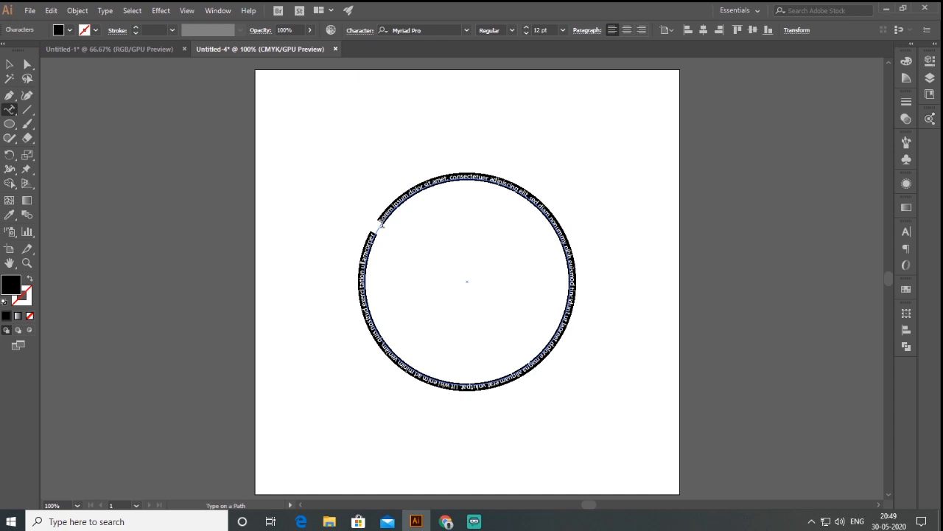
{"action": "type", "text": "DELHI POLICE"}
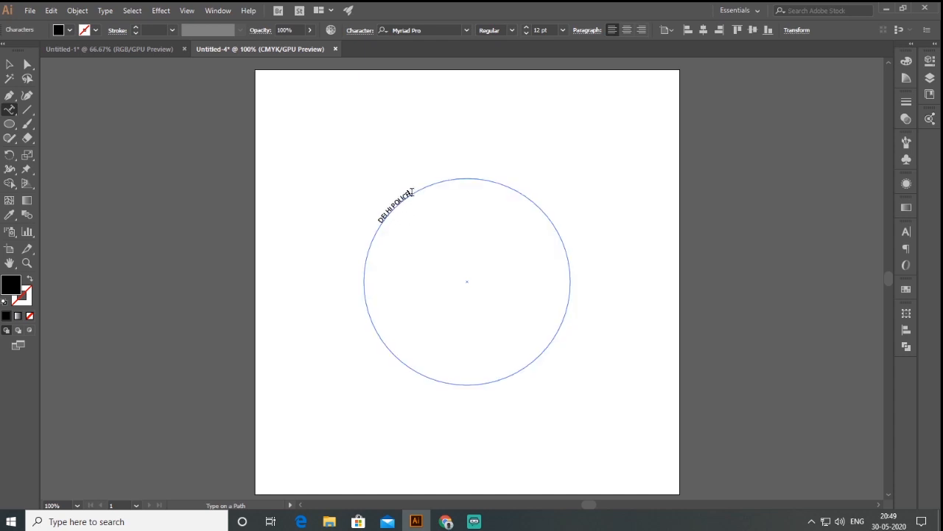
Step: Change the font of the DELHI POLICE path text to Tw Cen MT Condensed Extra Bold
{"action": "left_click_drag", "start_coordinate": [410, 193], "coordinate": [378, 220]}
{"action": "left_click_drag", "start_coordinate": [409, 193], "coordinate": [381, 219]}
{"action": "left_click", "coordinate": [905, 234]}
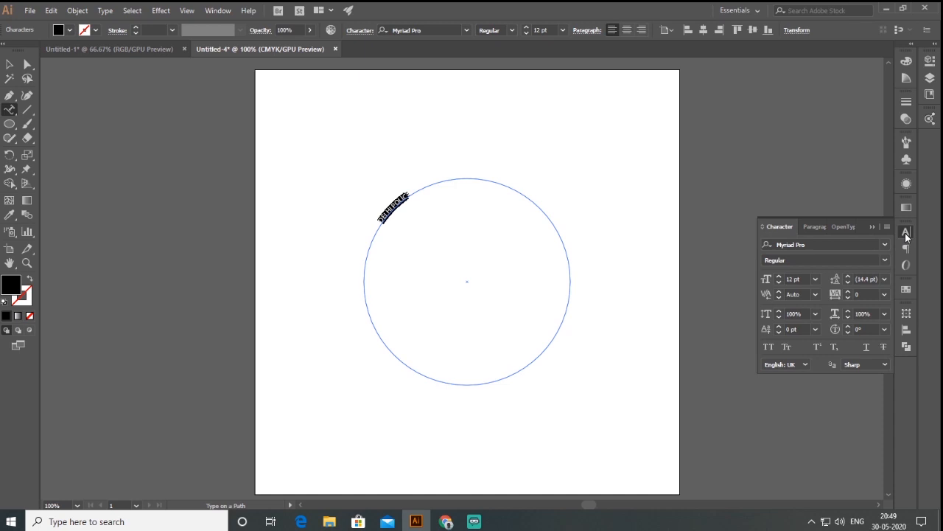
{"action": "left_click", "coordinate": [885, 246]}
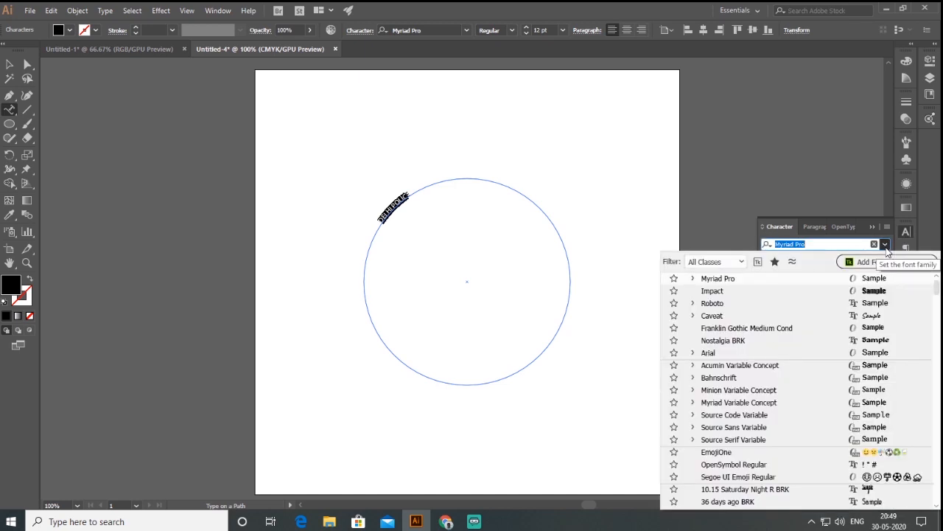
{"action": "left_click_drag", "start_coordinate": [938, 290], "coordinate": [938, 286]}
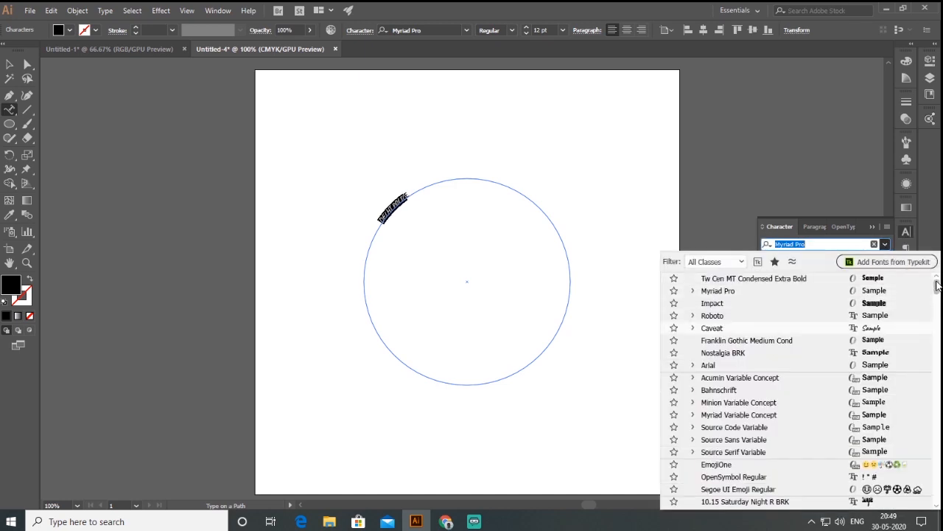
{"action": "left_click", "coordinate": [786, 281]}
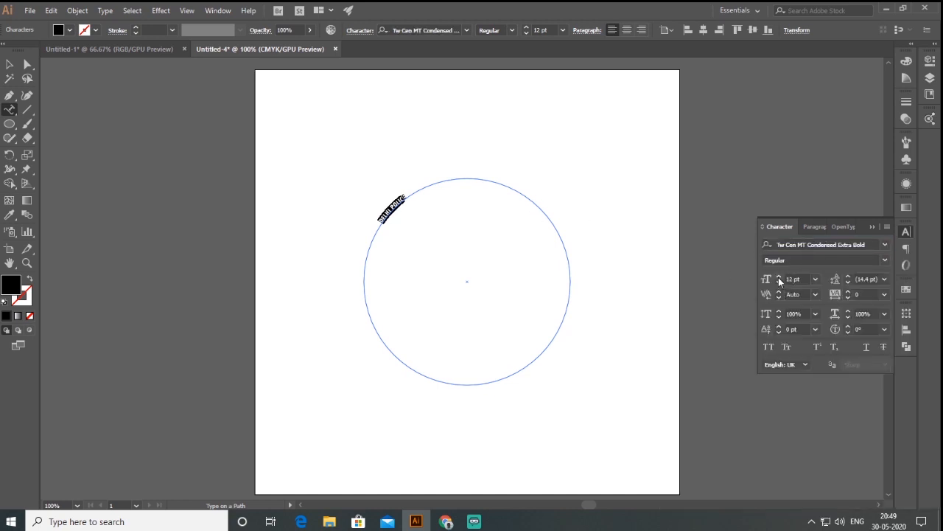
Step: Set the font size of the DELHI POLICE path text to 100 pt
{"action": "left_click", "coordinate": [779, 277]}
{"action": "left_click", "coordinate": [793, 279]}
{"action": "type", "text": "50"}
{"action": "key", "text": "Return"}
{"action": "left_click", "coordinate": [804, 278]}
{"action": "type", "text": "10"}
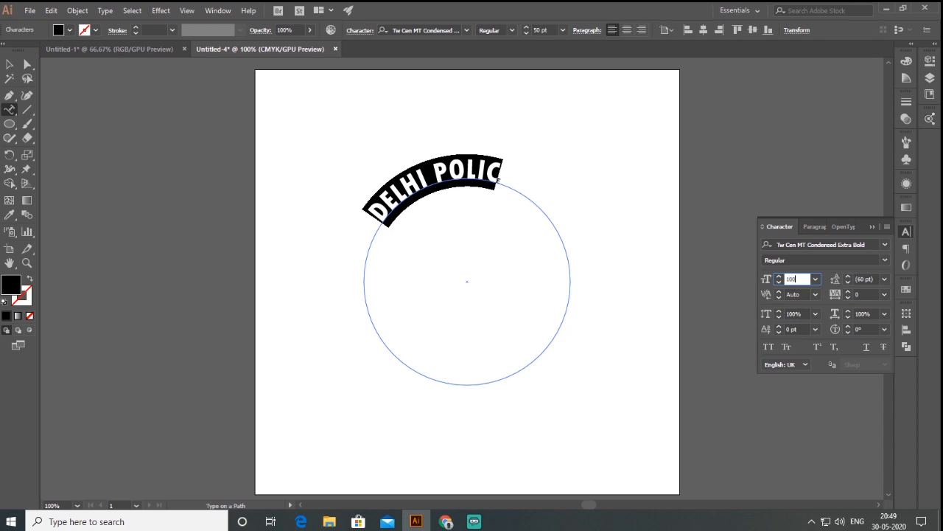
{"action": "type", "text": "0"}
{"action": "key", "text": "Return"}
{"action": "left_click", "coordinate": [380, 217]}
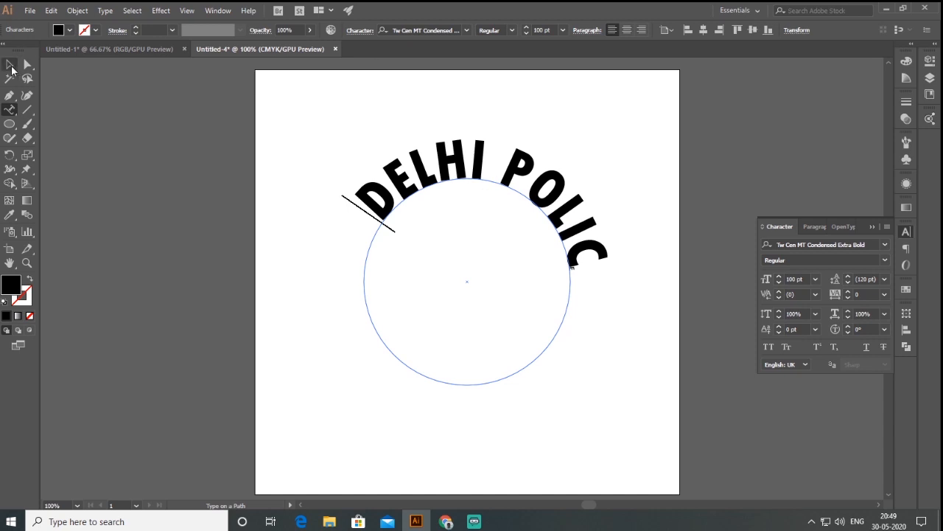
Step: Adjust the path text's brackets along the circle so that all of DELHI POLICE fits over the upper arc
{"action": "left_click", "coordinate": [10, 67]}
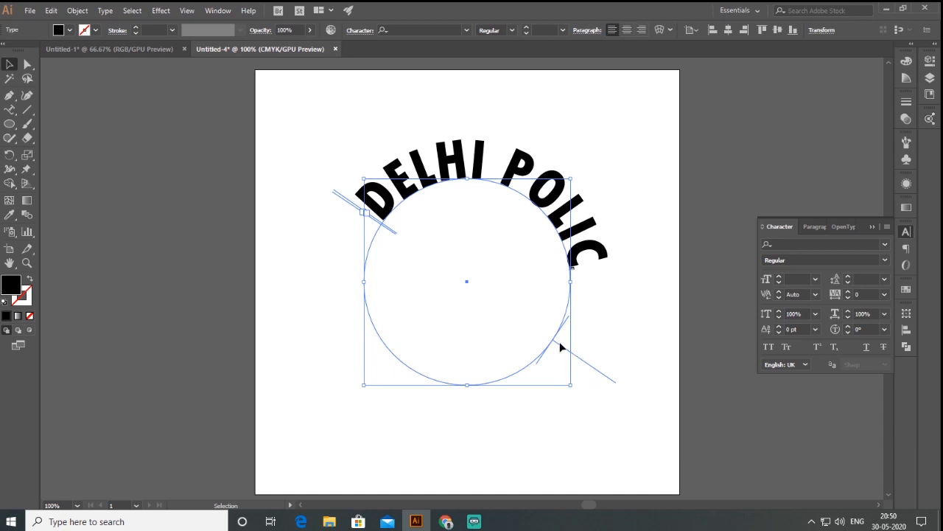
{"action": "left_click", "coordinate": [9, 65]}
{"action": "left_click_drag", "start_coordinate": [615, 383], "coordinate": [332, 214]}
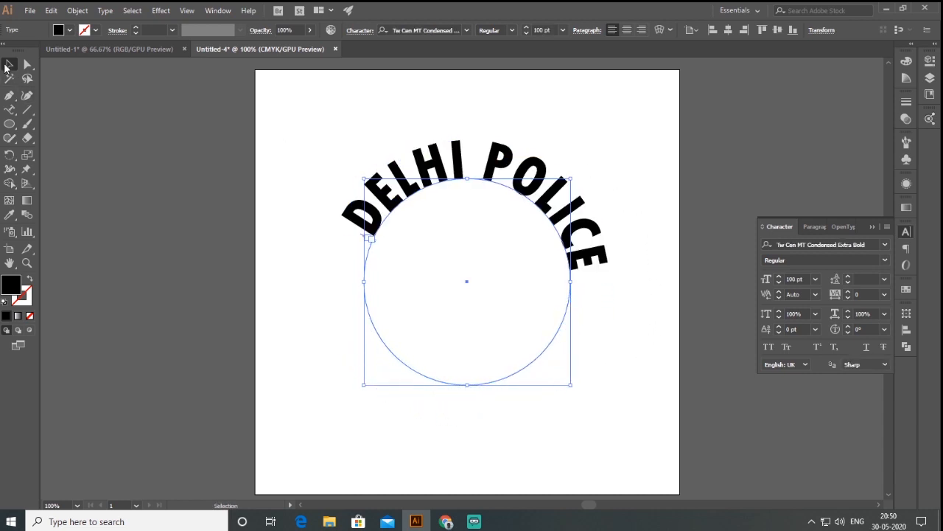
Step: Duplicate the curved DELHI POLICE text in place and move the copy around to the circle's lower arc
{"action": "left_click", "coordinate": [6, 67]}
{"action": "left_click_drag", "start_coordinate": [14, 115], "coordinate": [74, 138]}
{"action": "left_click_drag", "start_coordinate": [363, 238], "coordinate": [645, 327]}
Step: Replace the text of the lower copy with DILL KI POLICE
{"action": "left_click_drag", "start_coordinate": [9, 109], "coordinate": [64, 132]}
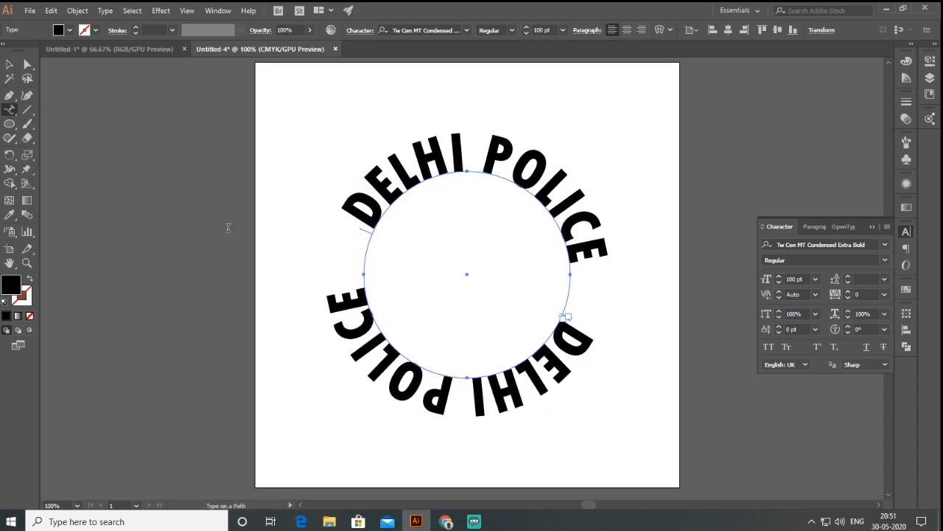
{"action": "left_click_drag", "start_coordinate": [354, 301], "coordinate": [602, 337]}
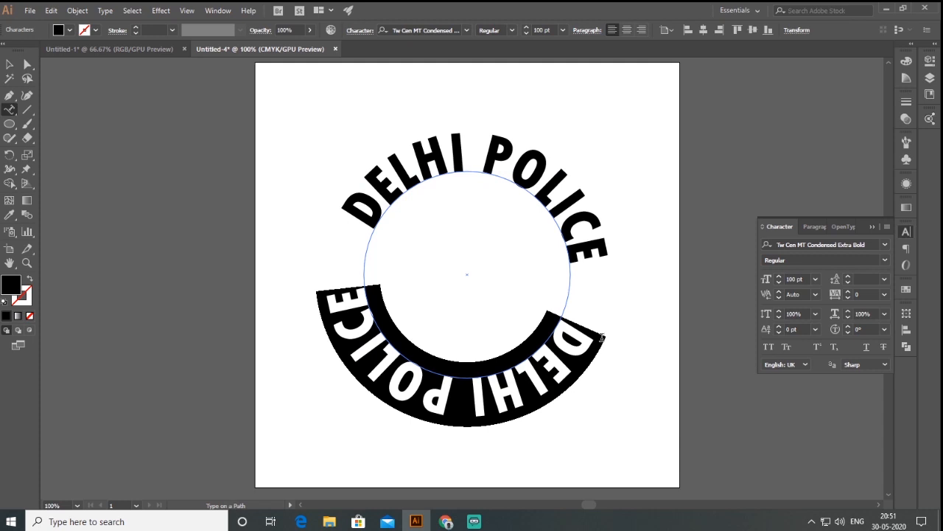
{"action": "type", "text": "DILL"}
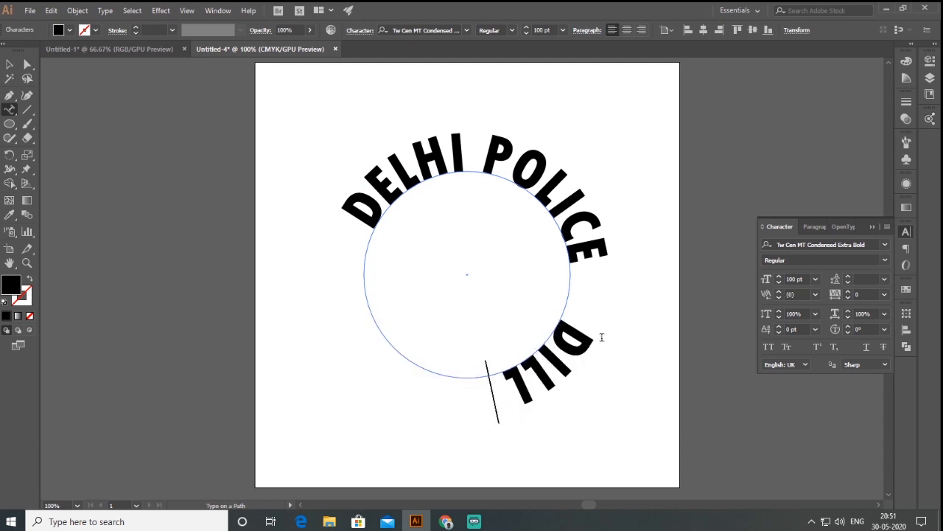
{"action": "type", "text": " KI POLI"}
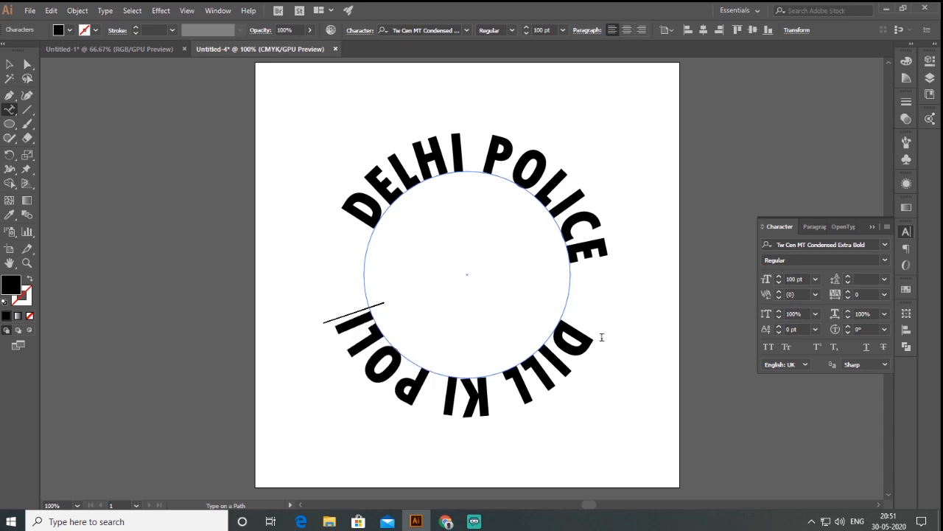
{"action": "type", "text": "CE"}
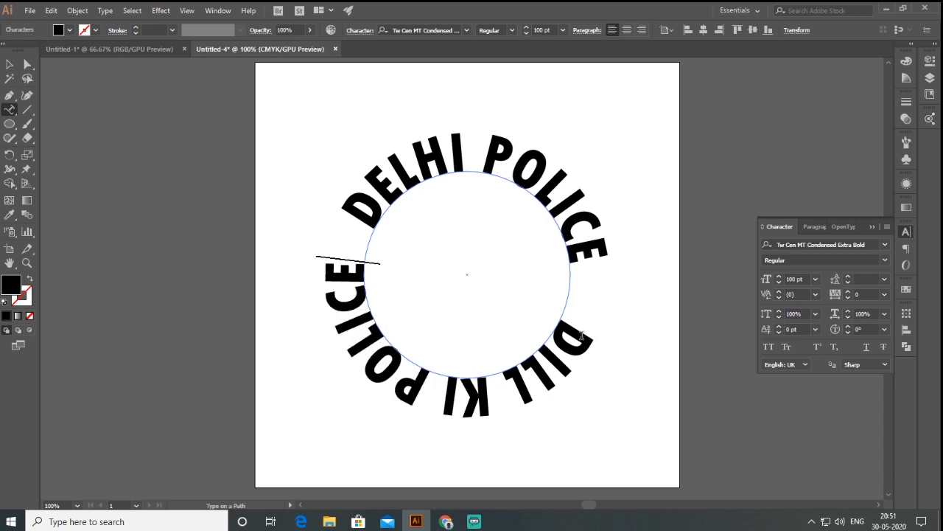
Step: Set the font size of the DILL KI POLICE text to 60 pt
{"action": "left_click_drag", "start_coordinate": [581, 335], "coordinate": [344, 269]}
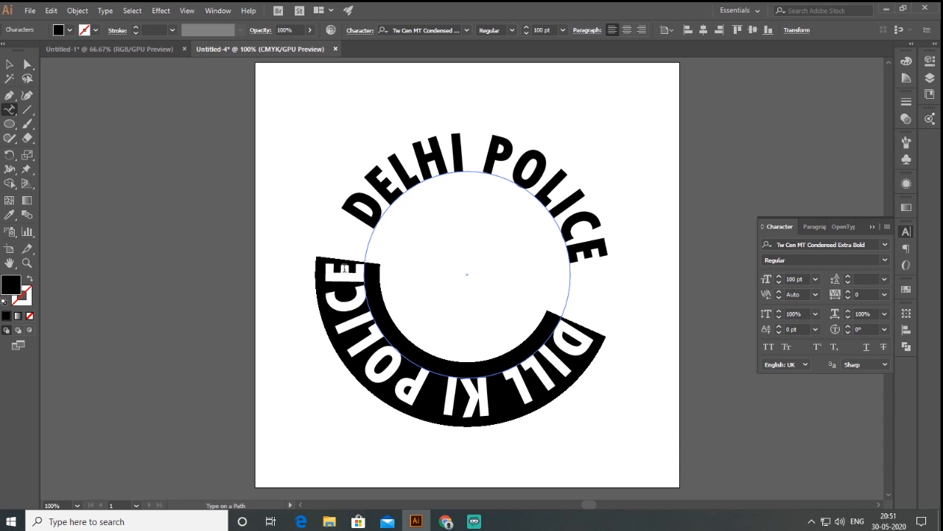
{"action": "left_click", "coordinate": [806, 279]}
{"action": "type", "text": "60"}
{"action": "key", "text": "Return"}
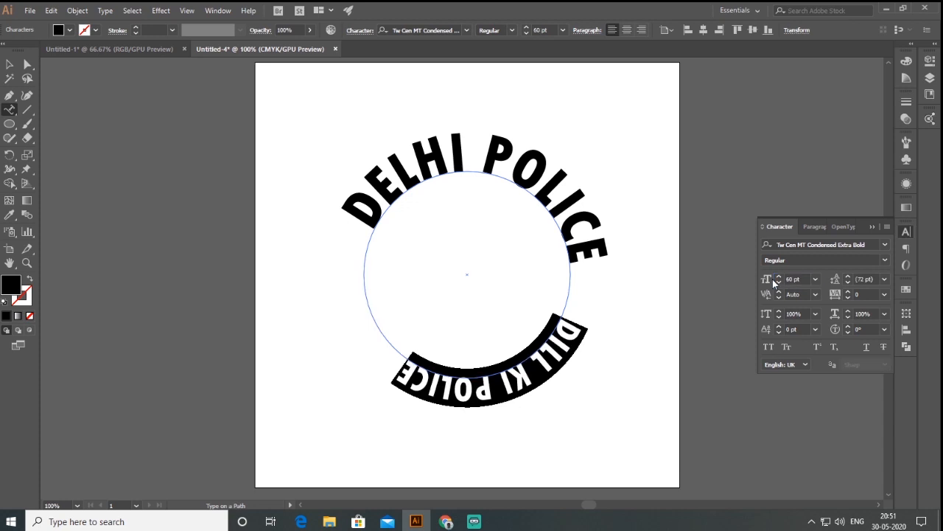
{"action": "left_click", "coordinate": [409, 358]}
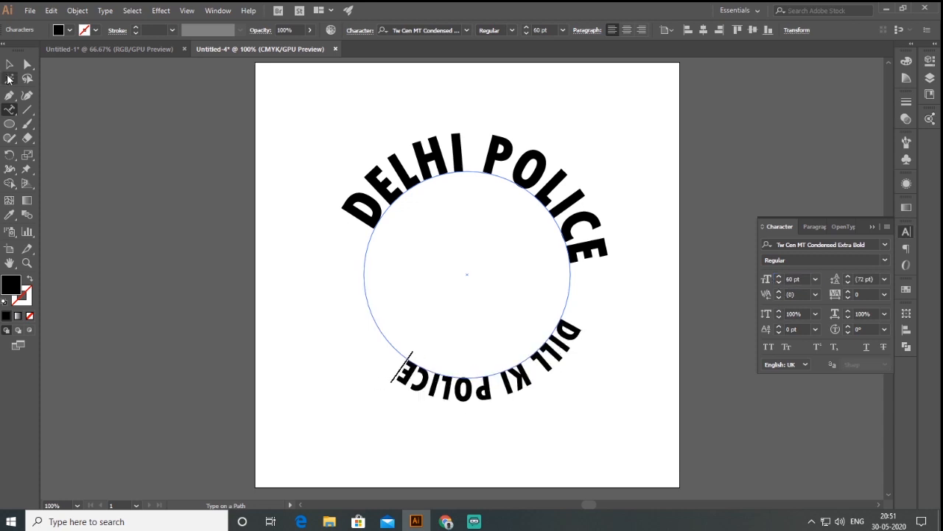
Step: Flip the DILL KI POLICE text to the inside of the circle with Type on a Path Options and rotate it to the bottom arc
{"action": "left_click", "coordinate": [10, 64]}
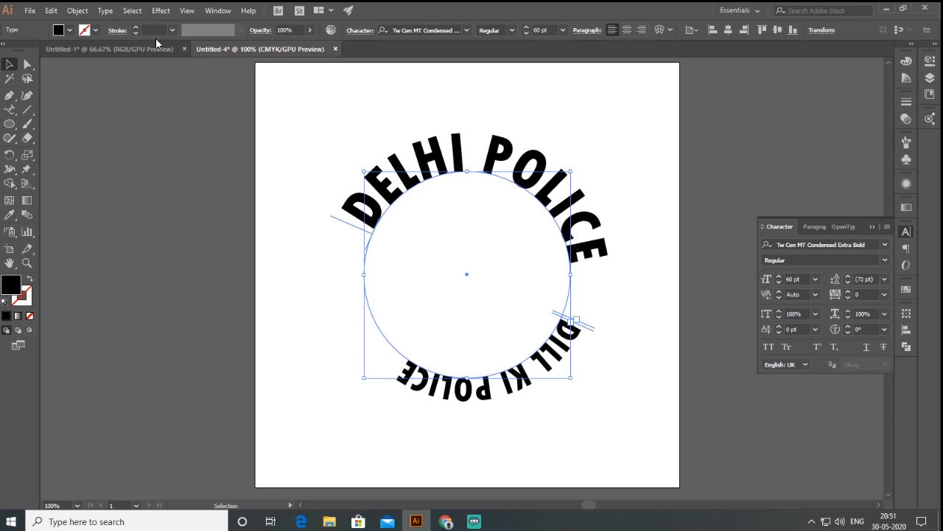
{"action": "left_click", "coordinate": [105, 11]}
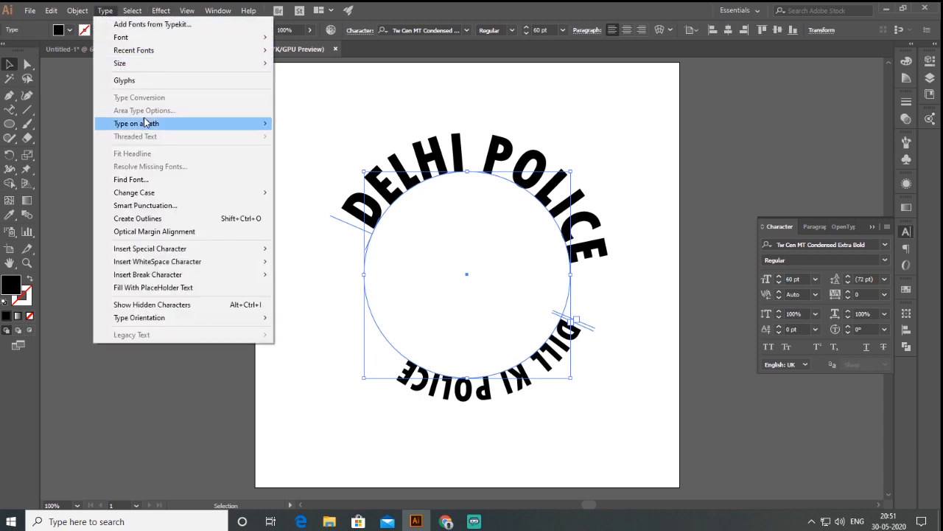
{"action": "mouse_move", "coordinate": [145, 129]}
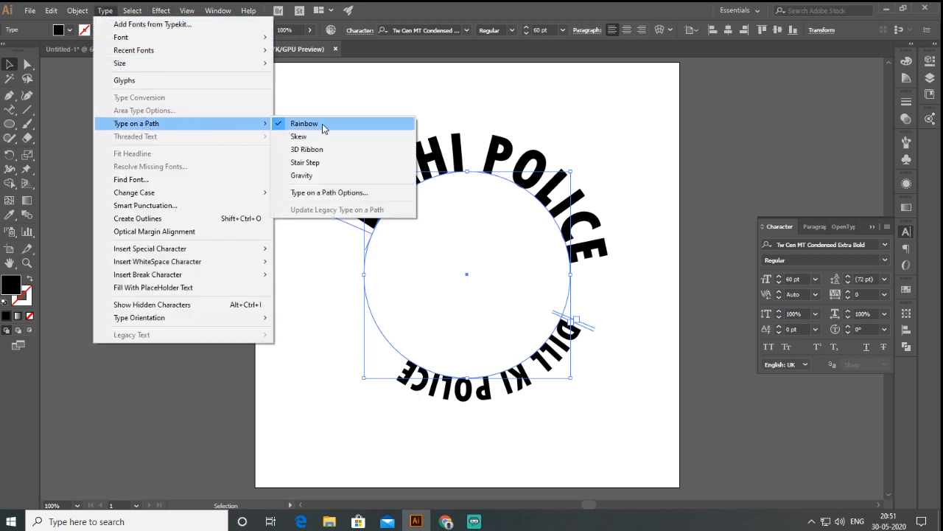
{"action": "left_click", "coordinate": [371, 192]}
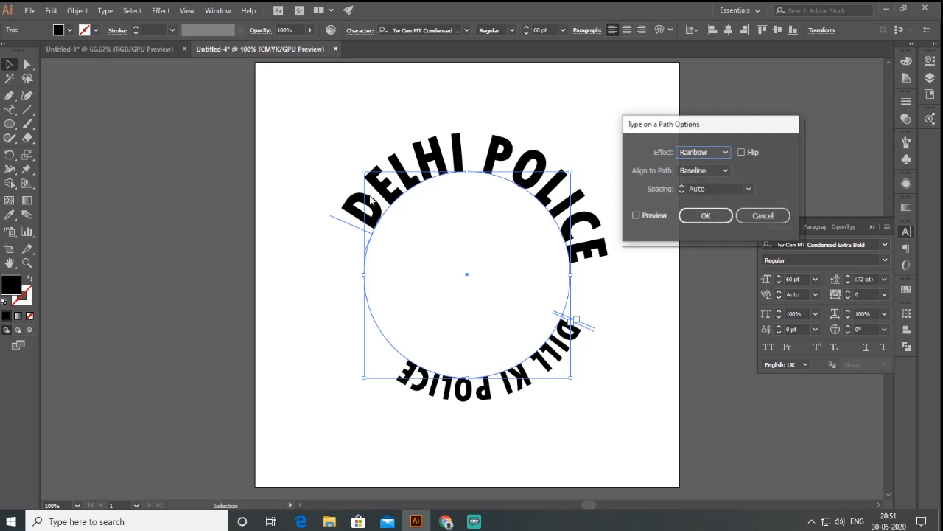
{"action": "left_click_drag", "start_coordinate": [732, 130], "coordinate": [731, 108]}
{"action": "left_click", "coordinate": [745, 131]}
{"action": "left_click", "coordinate": [745, 130]}
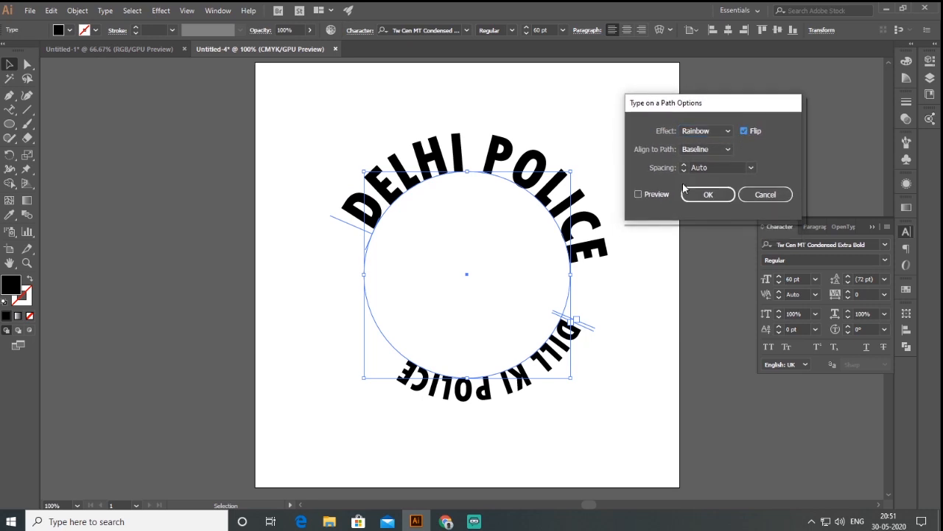
{"action": "left_click", "coordinate": [658, 194]}
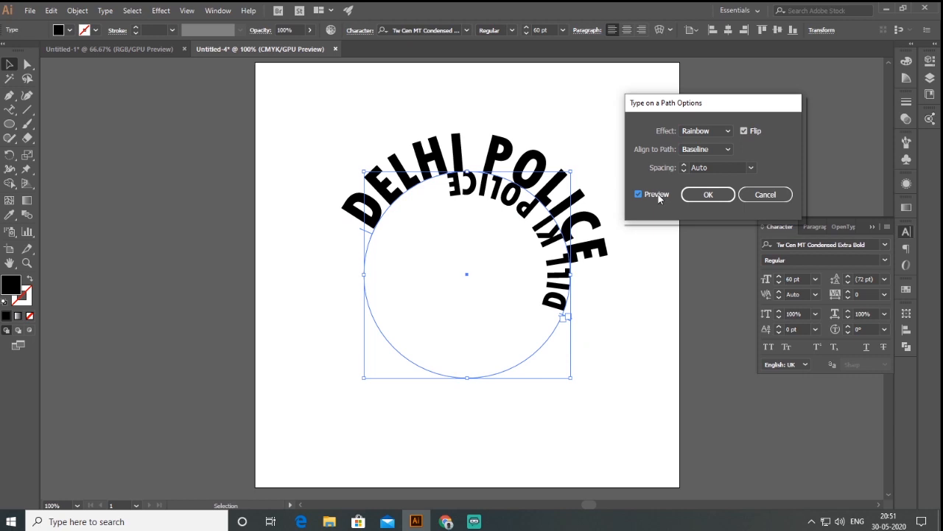
{"action": "left_click", "coordinate": [713, 197]}
{"action": "left_click_drag", "start_coordinate": [582, 172], "coordinate": [462, 400]}
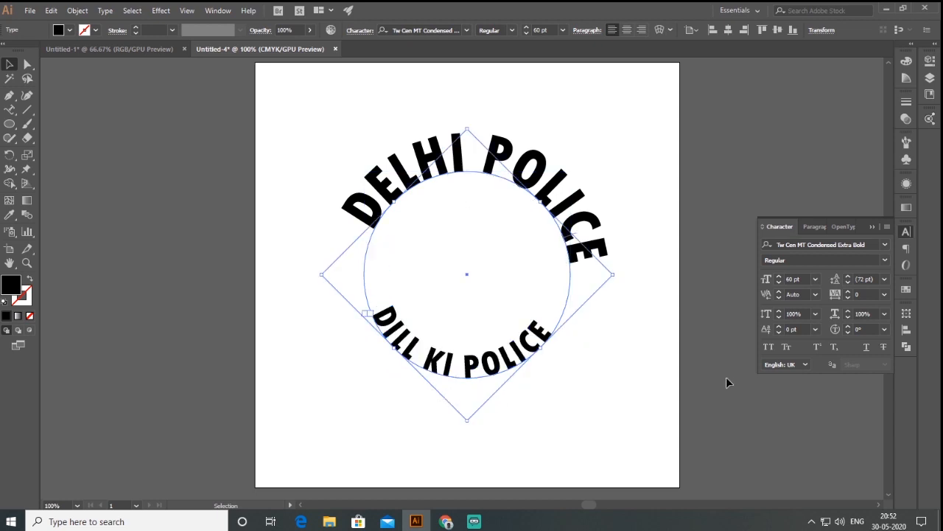
Step: Draw a circle about 5.86 in wide centred on the curved texts and swap its fill and stroke, leaving a 1 pt outline
{"action": "left_click", "coordinate": [104, 166]}
{"action": "left_click", "coordinate": [10, 124]}
{"action": "left_click_drag", "start_coordinate": [14, 130], "coordinate": [59, 156]}
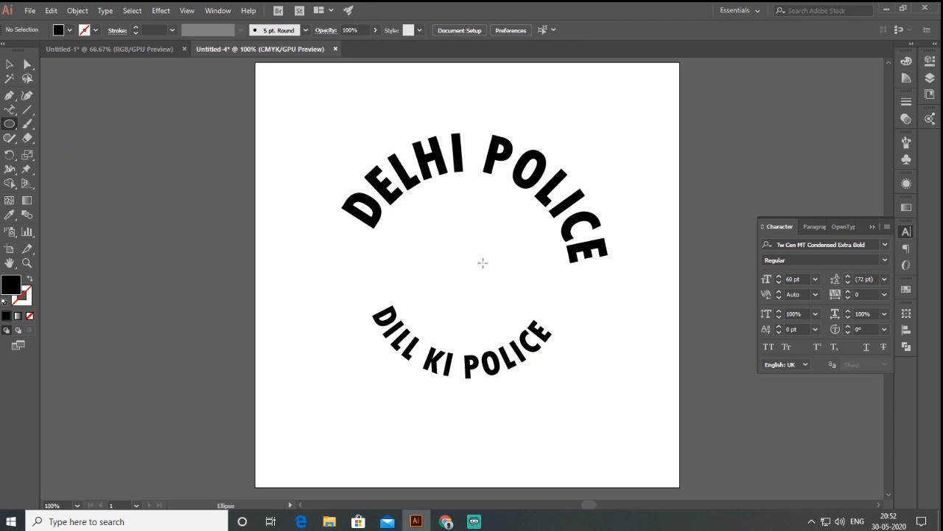
{"action": "left_click_drag", "start_coordinate": [467, 275], "coordinate": [561, 399]}
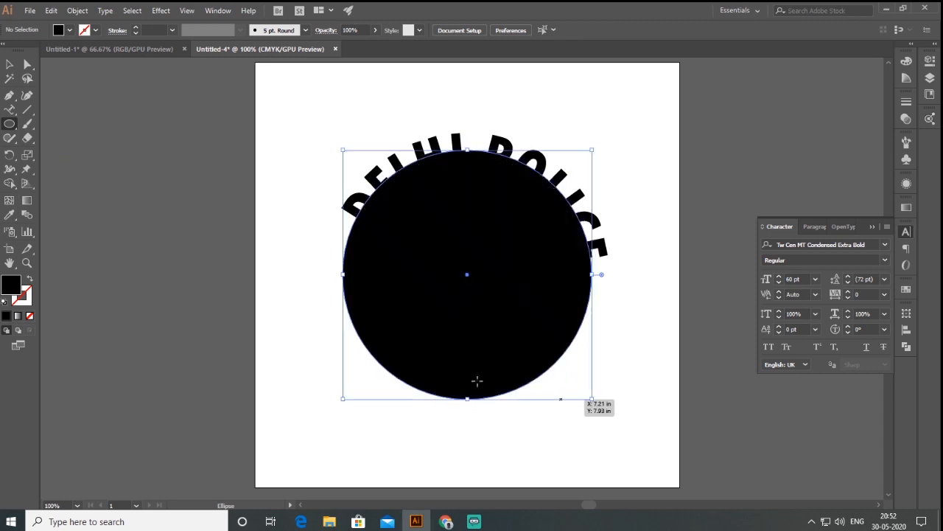
{"action": "left_click", "coordinate": [30, 279]}
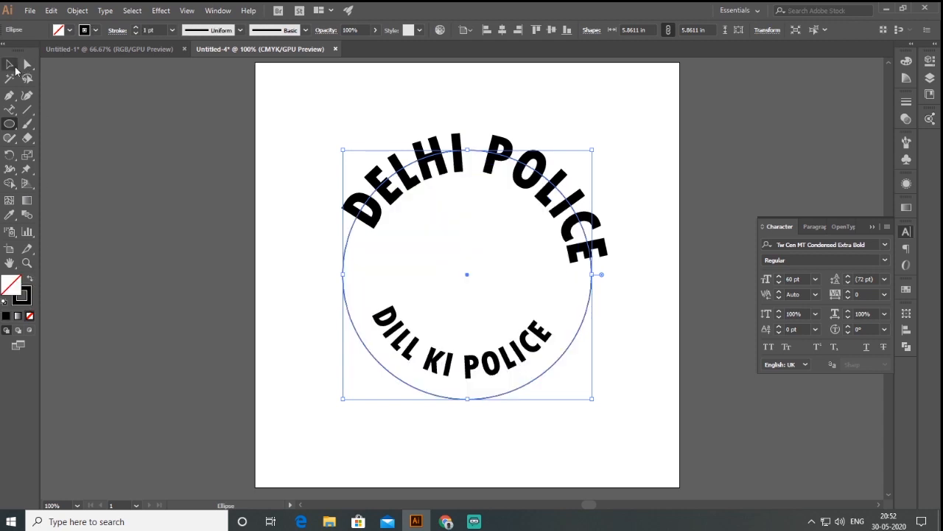
{"action": "left_click", "coordinate": [9, 64]}
{"action": "left_click", "coordinate": [253, 263]}
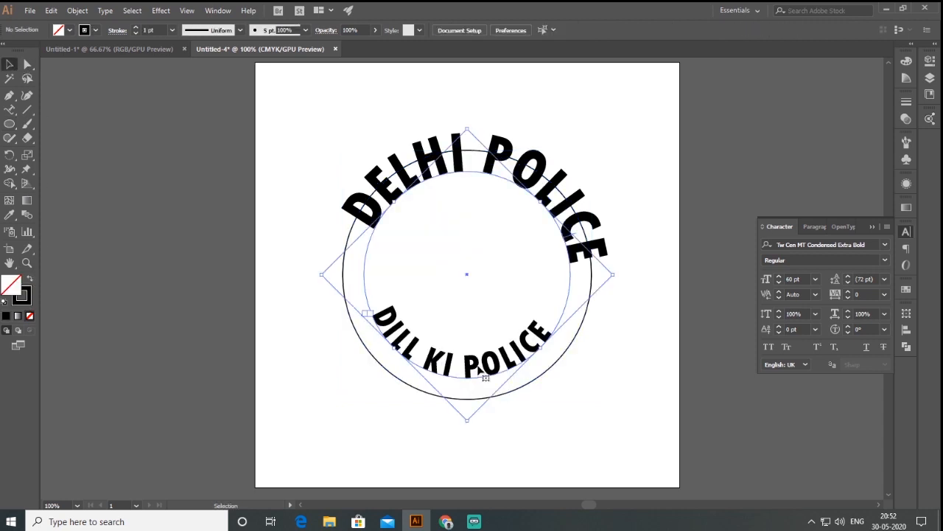
Step: Align the DILL KI POLICE text to its path by Ascender in Type on a Path Options
{"action": "left_click", "coordinate": [382, 329]}
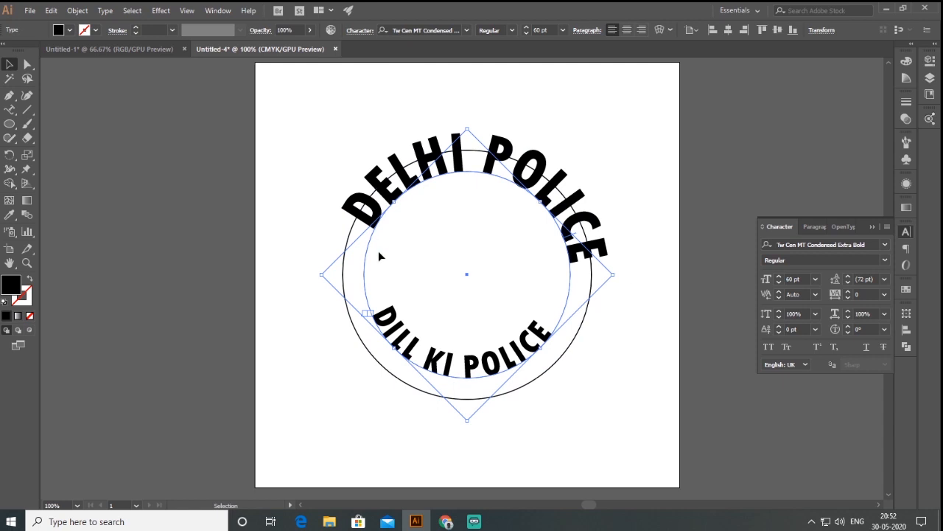
{"action": "left_click", "coordinate": [106, 12]}
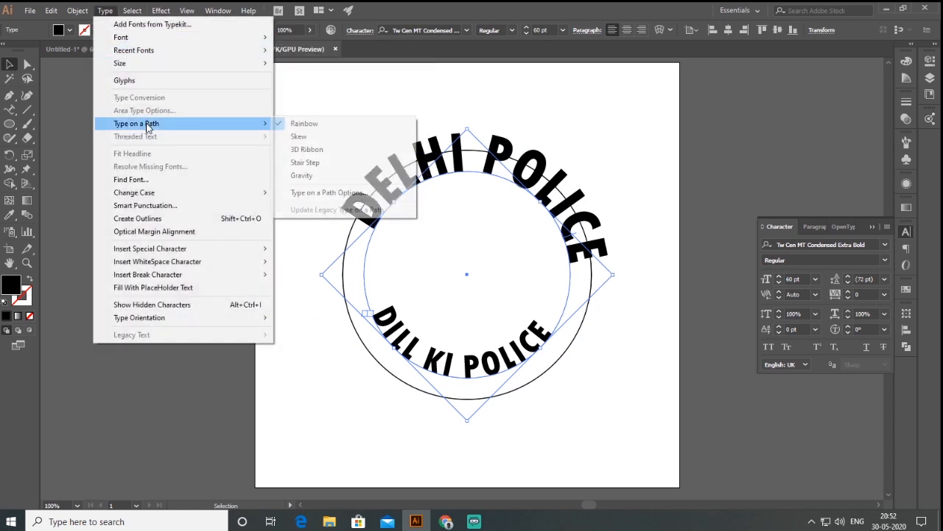
{"action": "left_click", "coordinate": [338, 195]}
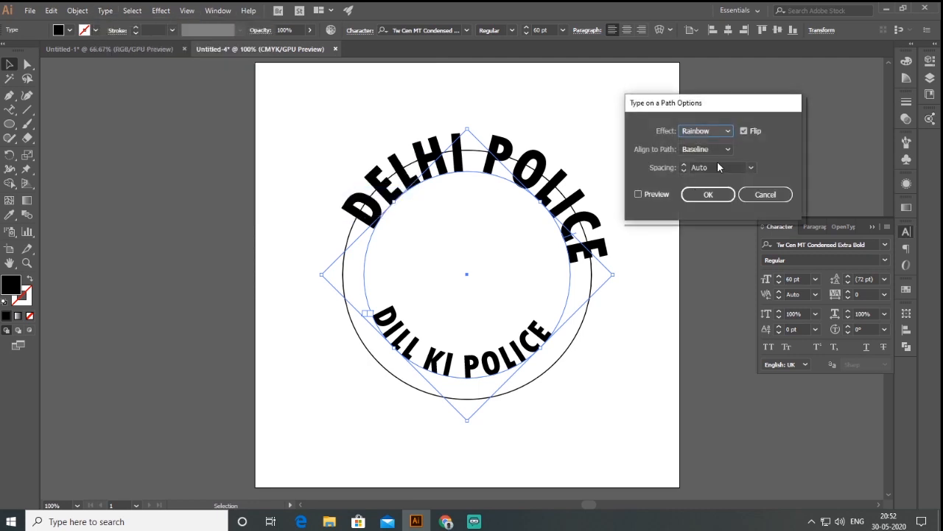
{"action": "left_click", "coordinate": [729, 148]}
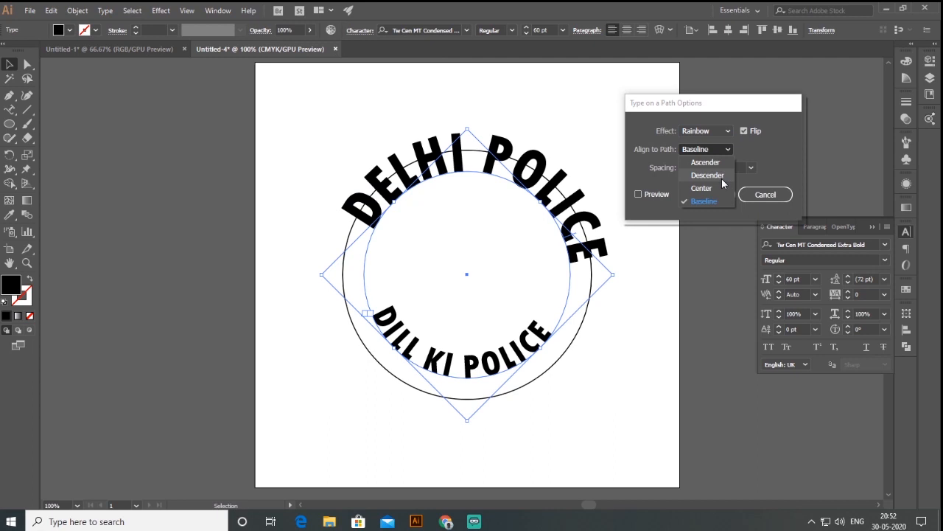
{"action": "left_click", "coordinate": [720, 163]}
{"action": "left_click", "coordinate": [638, 194]}
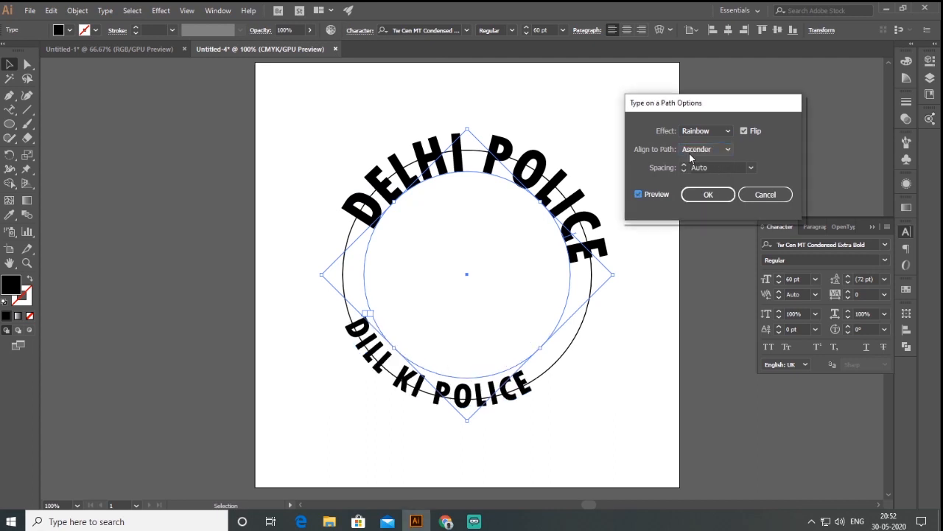
{"action": "left_click", "coordinate": [701, 198]}
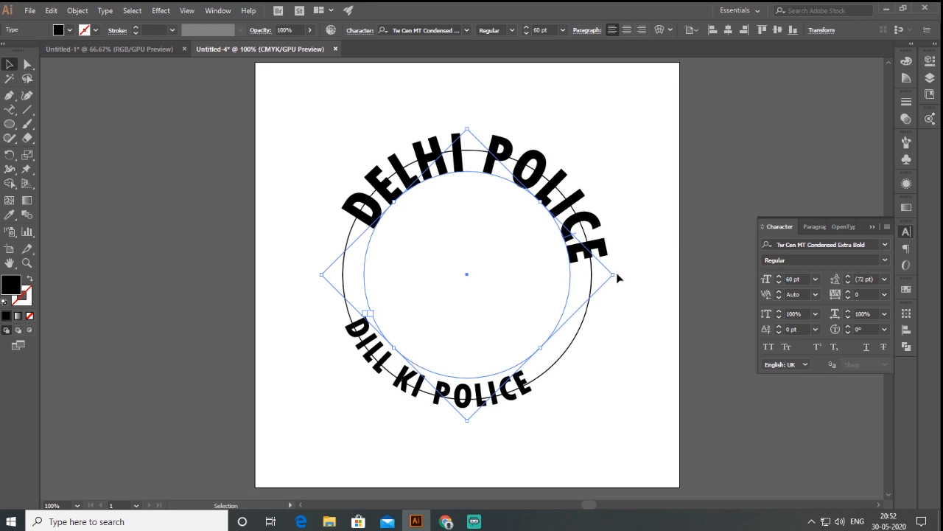
Step: Set the DILL KI POLICE text size to 75 pt and rotate it along the lower arc
{"action": "left_click_drag", "start_coordinate": [619, 271], "coordinate": [606, 223]}
{"action": "left_click", "coordinate": [795, 278]}
{"action": "type", "text": "75"}
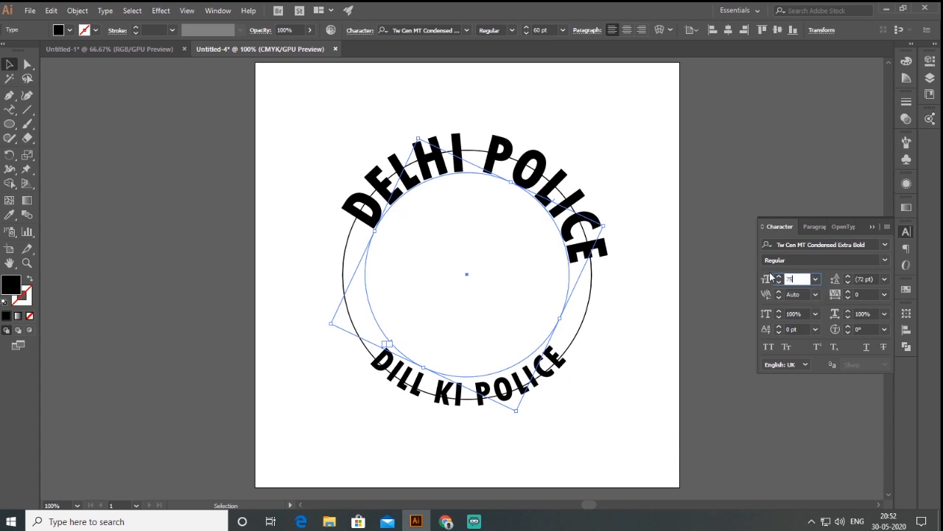
{"action": "key", "text": "Return"}
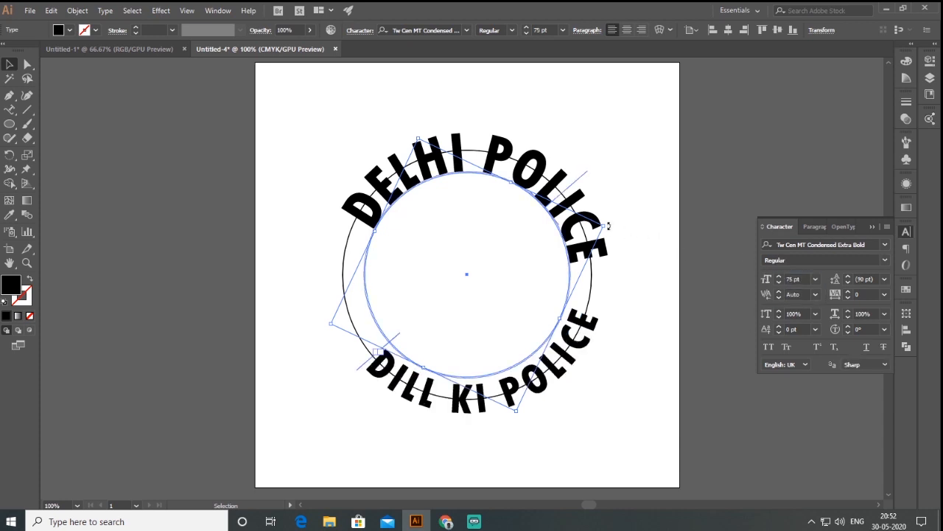
{"action": "left_click_drag", "start_coordinate": [610, 225], "coordinate": [609, 236]}
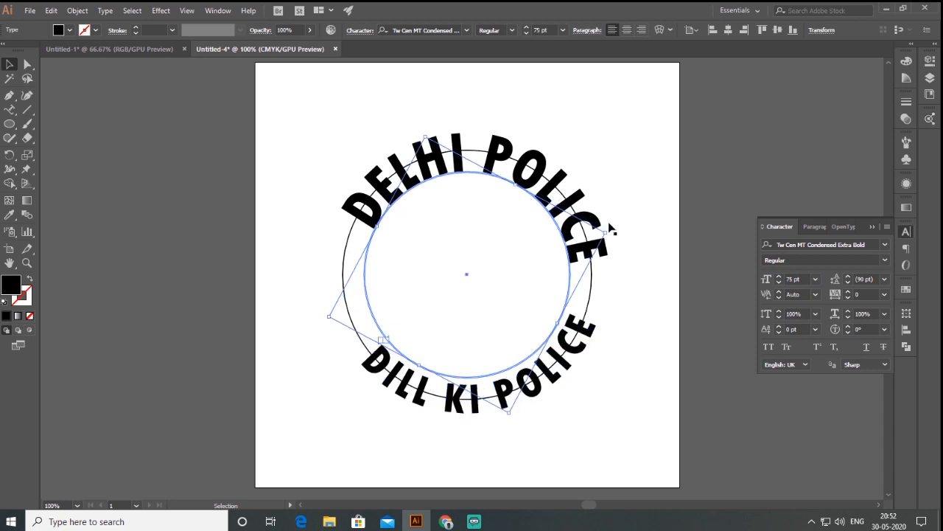
Step: Rotate the DELHI POLICE text slightly counterclockwise so it is centred over the circle's upper arc
{"action": "left_click", "coordinate": [572, 190]}
{"action": "left_click_drag", "start_coordinate": [575, 169], "coordinate": [564, 145]}
{"action": "left_click", "coordinate": [611, 155]}
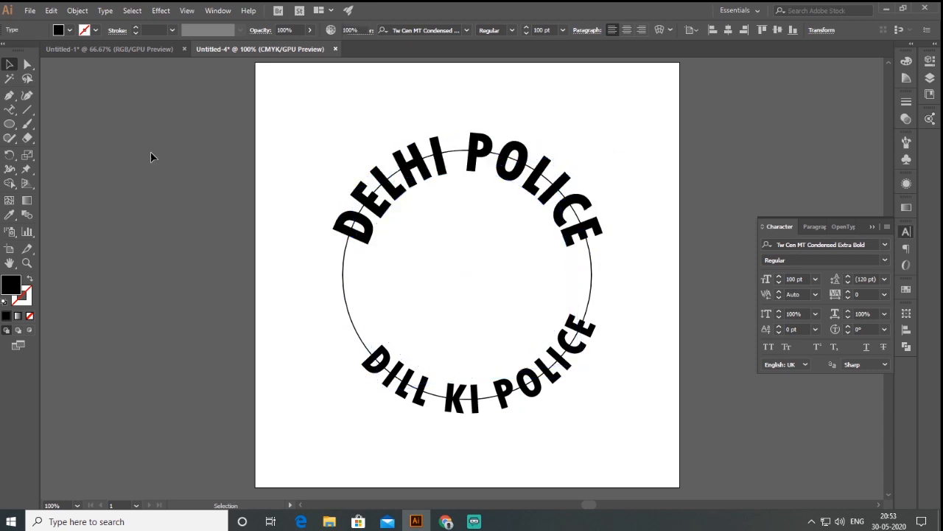
Step: Draw a horizontal line through the circle's centre, extending slightly past both sides, as an alignment reference
{"action": "left_click", "coordinate": [26, 111]}
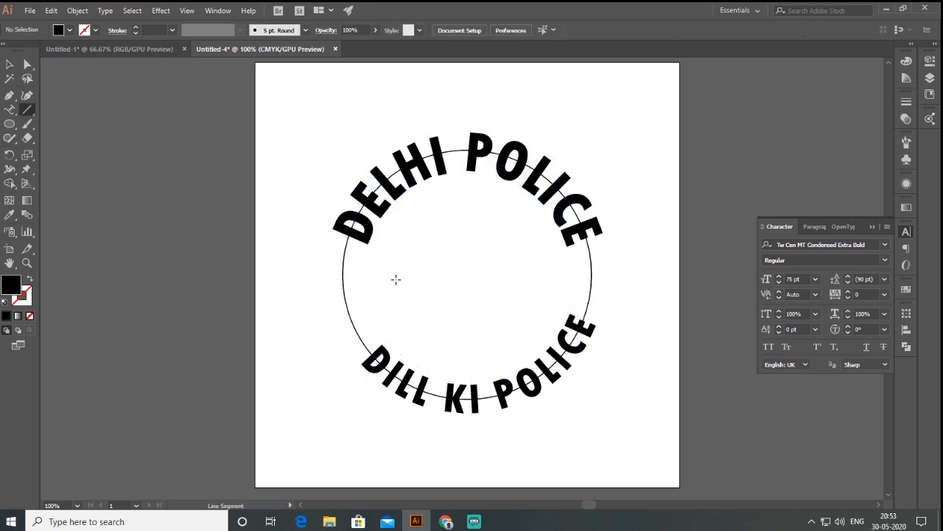
{"action": "left_click_drag", "start_coordinate": [338, 275], "coordinate": [613, 274]}
{"action": "left_click", "coordinate": [9, 65]}
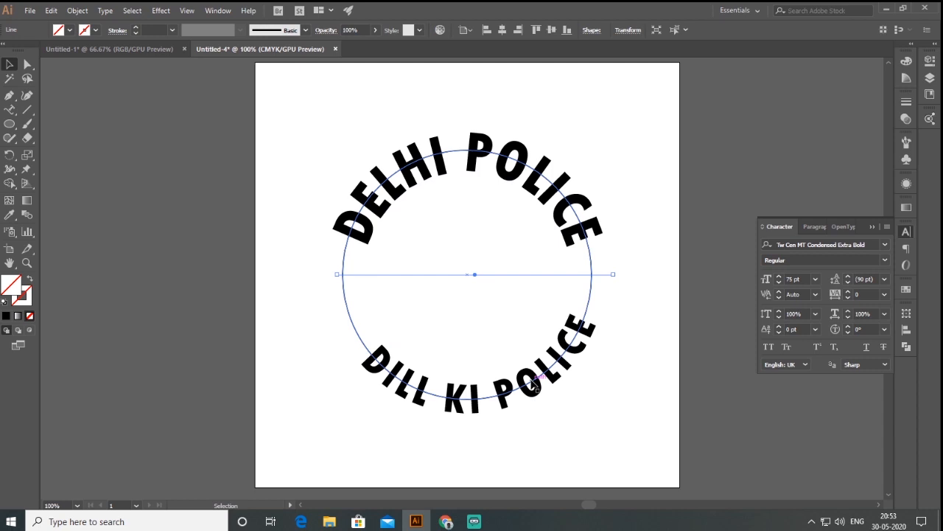
Step: Set the tracking of the DILL KI POLICE text to 100 and rotate it to spread evenly along the lower arc
{"action": "left_click_drag", "start_coordinate": [557, 384], "coordinate": [499, 426]}
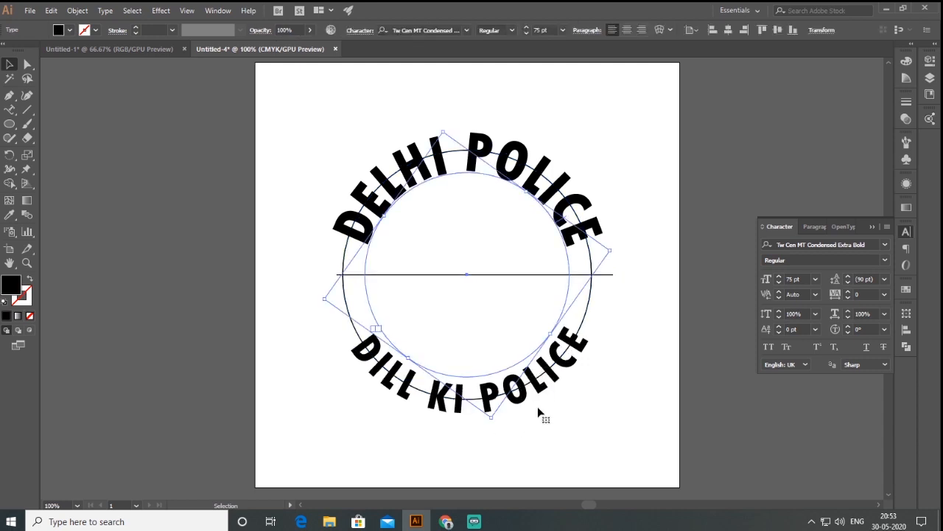
{"action": "left_click", "coordinate": [847, 290]}
{"action": "left_click", "coordinate": [848, 291]}
{"action": "left_click", "coordinate": [847, 290]}
{"action": "left_click", "coordinate": [847, 290]}
{"action": "left_click", "coordinate": [877, 294]}
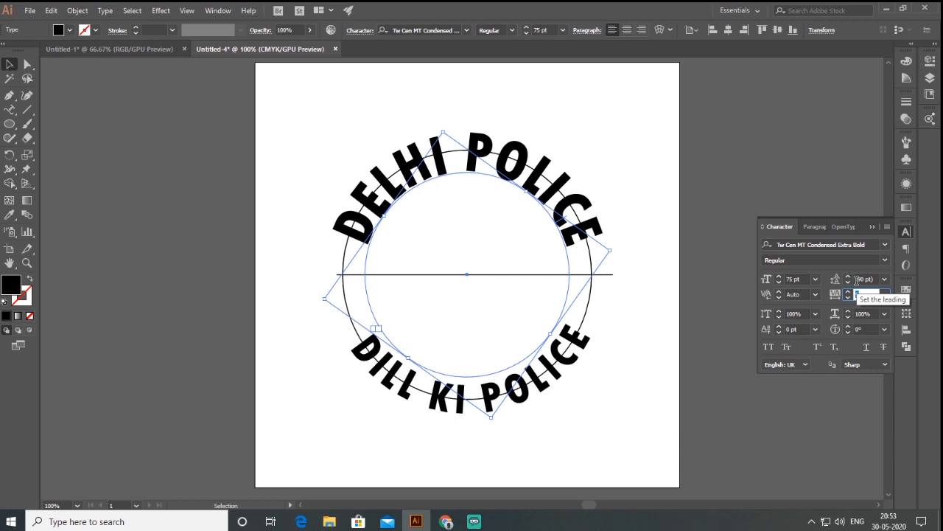
{"action": "key", "text": "Return"}
{"action": "left_click", "coordinate": [859, 294]}
{"action": "key", "text": "Return"}
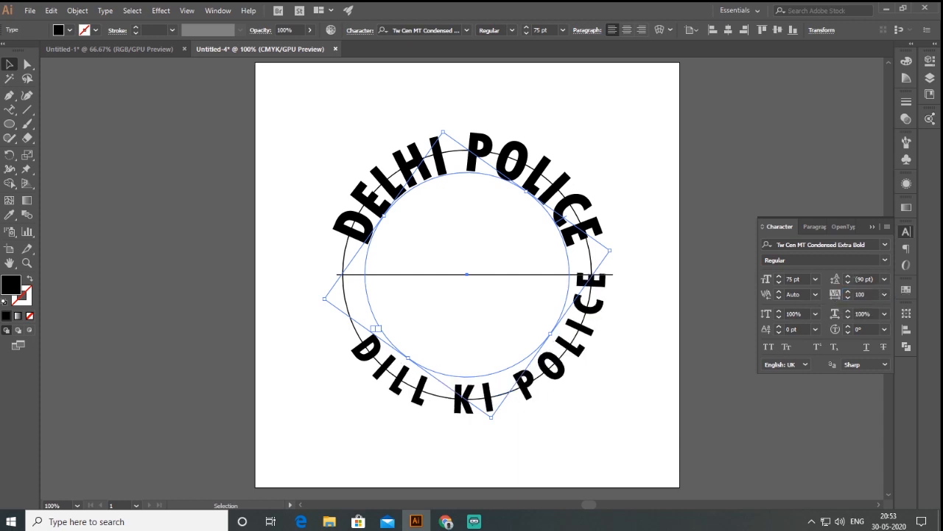
{"action": "left_click_drag", "start_coordinate": [615, 245], "coordinate": [624, 297]}
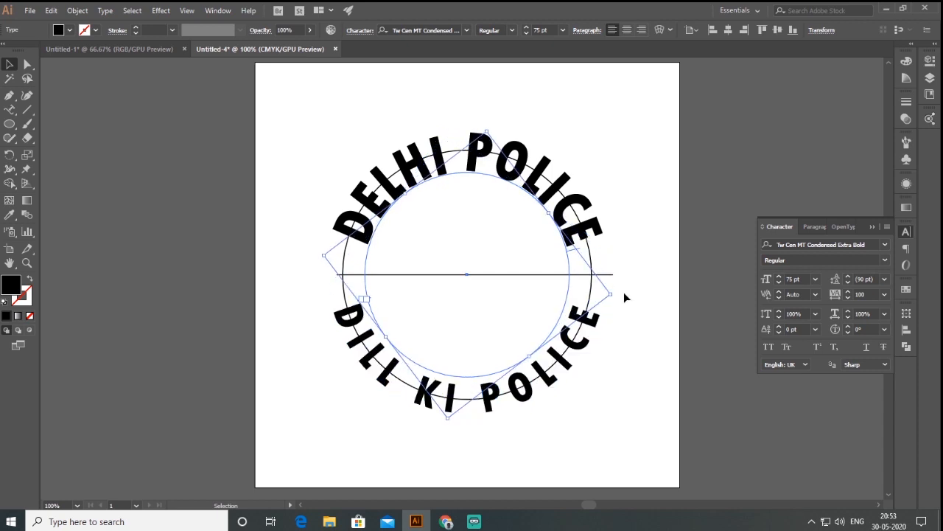
Step: Set the DILL KI POLICE text to 60 pt with 150 tracking and recentre it on the lower arc
{"action": "left_click", "coordinate": [796, 278]}
{"action": "type", "text": "60"}
{"action": "key", "text": "Return"}
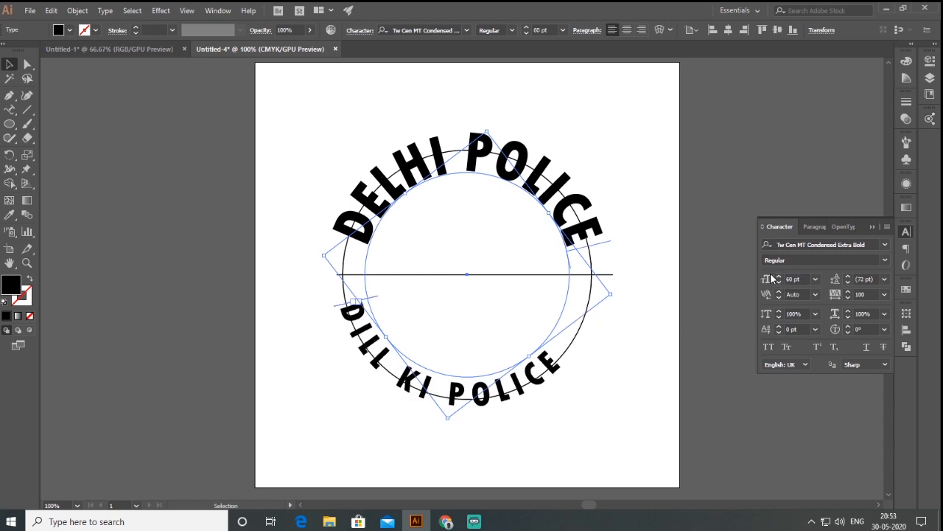
{"action": "left_click", "coordinate": [637, 300]}
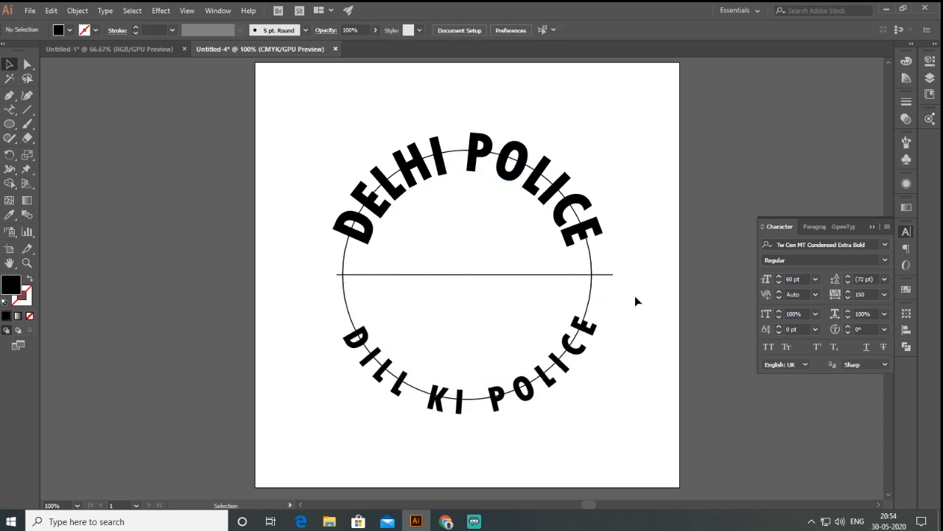
Step: Shrink the outlined circle about its centre to about 4.44 in so it fits inside the curved texts
{"action": "left_click", "coordinate": [594, 283]}
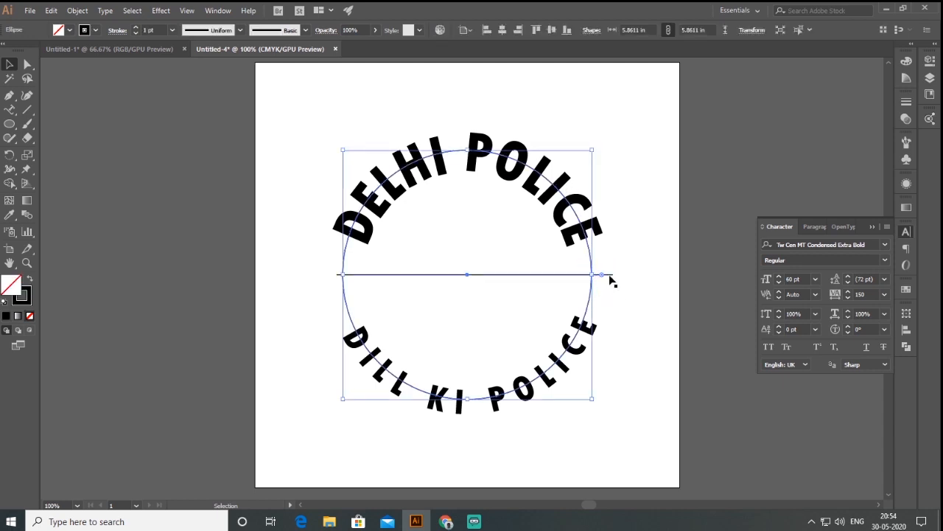
{"action": "left_click_drag", "start_coordinate": [592, 150], "coordinate": [564, 176]}
{"action": "left_click", "coordinate": [637, 196]}
Step: Copy the inner circle, paste it in front and enlarge the copy from its centre to about 7.17 in around the texts
{"action": "left_click", "coordinate": [532, 209]}
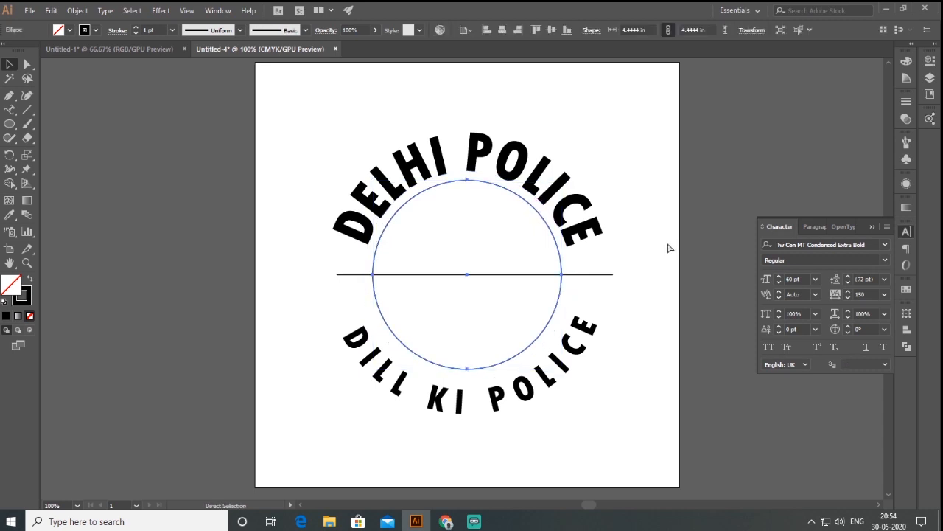
{"action": "left_click", "coordinate": [52, 11]}
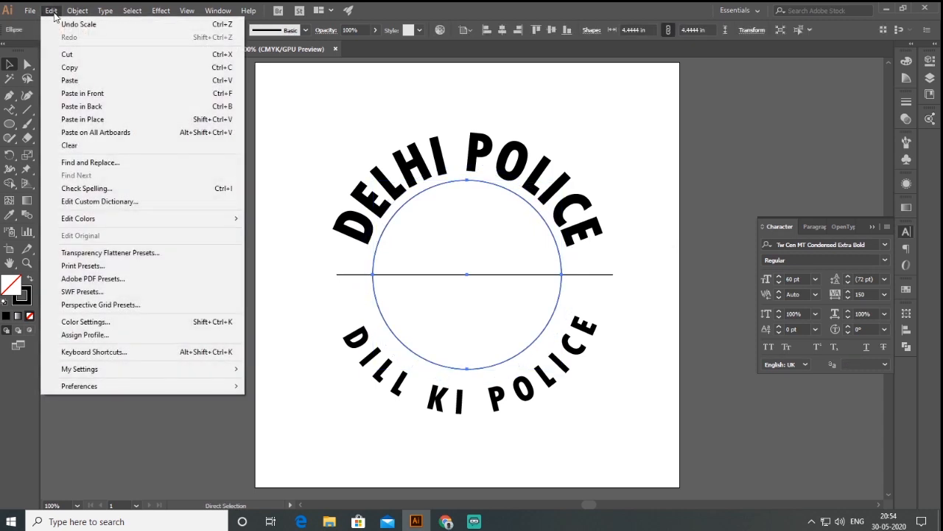
{"action": "left_click", "coordinate": [118, 93]}
{"action": "left_click_drag", "start_coordinate": [562, 181], "coordinate": [625, 124]}
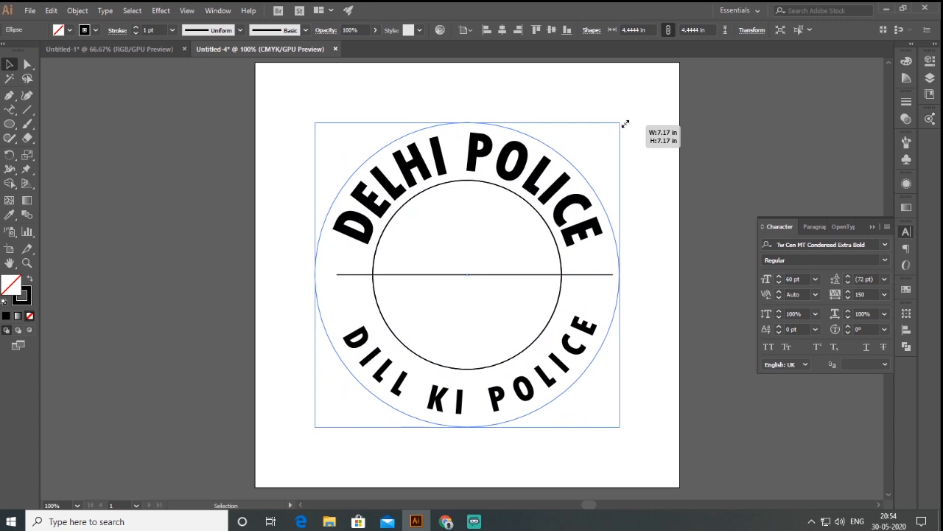
{"action": "left_click_drag", "start_coordinate": [625, 123], "coordinate": [625, 124]}
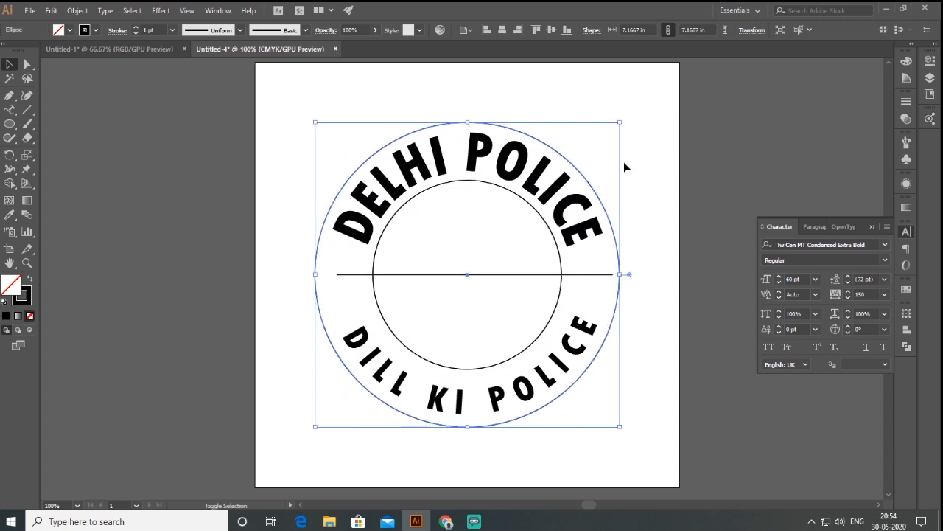
Step: Set the stroke weight of both the inner and outer circles to 11 pt
{"action": "left_click", "coordinate": [527, 207], "text": "shift"}
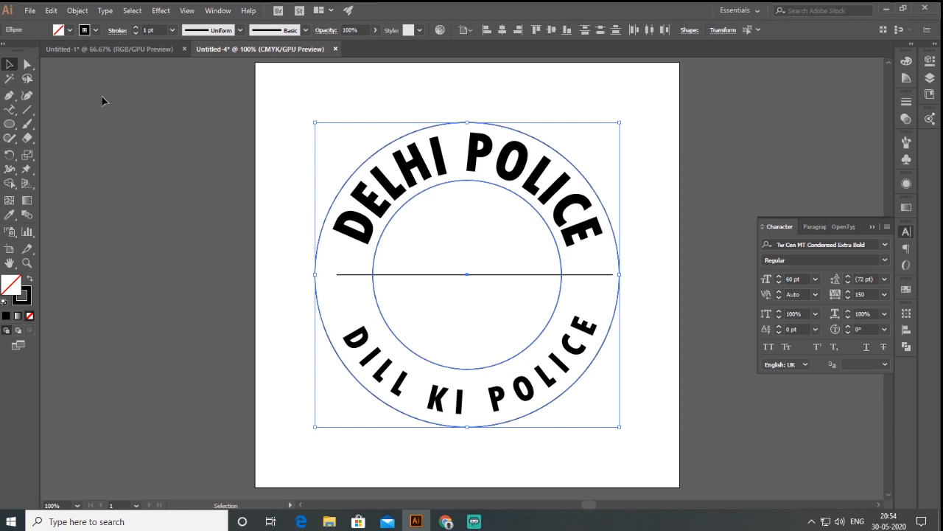
{"action": "left_click", "coordinate": [136, 28]}
{"action": "left_click", "coordinate": [137, 28]}
{"action": "left_click", "coordinate": [136, 28]}
{"action": "left_click", "coordinate": [136, 28]}
{"action": "left_click", "coordinate": [137, 28]}
{"action": "left_click", "coordinate": [136, 28]}
{"action": "left_click", "coordinate": [136, 28]}
{"action": "left_click", "coordinate": [137, 30]}
{"action": "left_click", "coordinate": [136, 29]}
{"action": "left_click", "coordinate": [136, 30]}
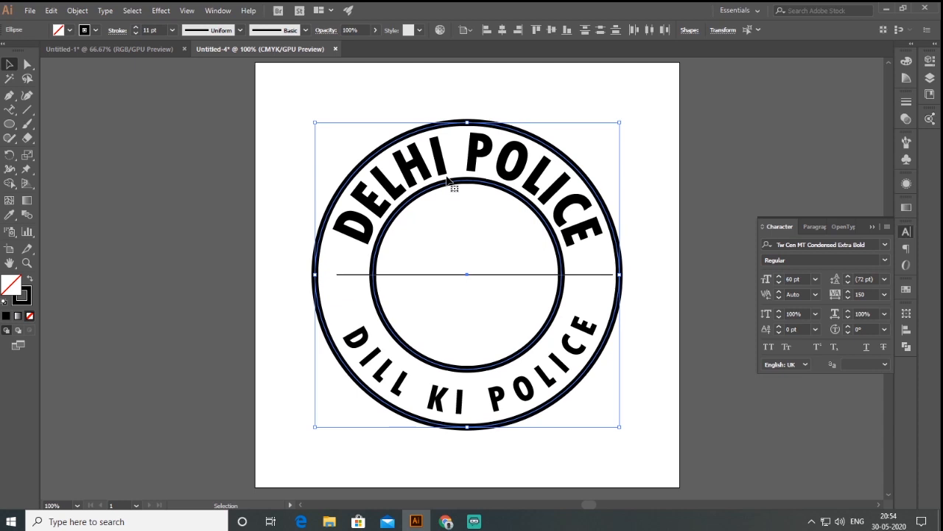
Step: Delete the horizontal reference line across the circles' centre
{"action": "left_click", "coordinate": [654, 212]}
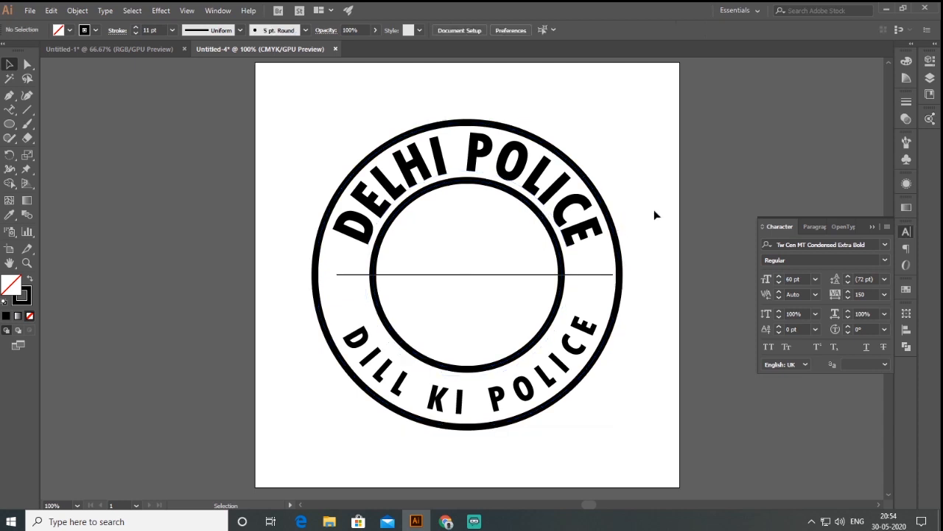
{"action": "left_click", "coordinate": [596, 275]}
{"action": "key", "text": "Delete"}
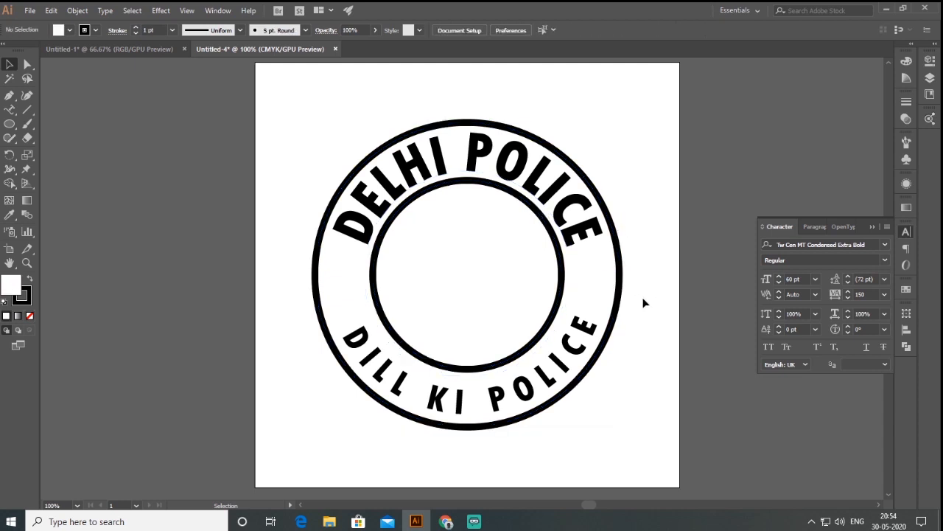
Step: Expand the outer circle and both curved texts with Object, Fill and Stroke included
{"action": "left_click", "coordinate": [478, 185]}
{"action": "key", "text": "ctrl+a"}
{"action": "left_click", "coordinate": [78, 11]}
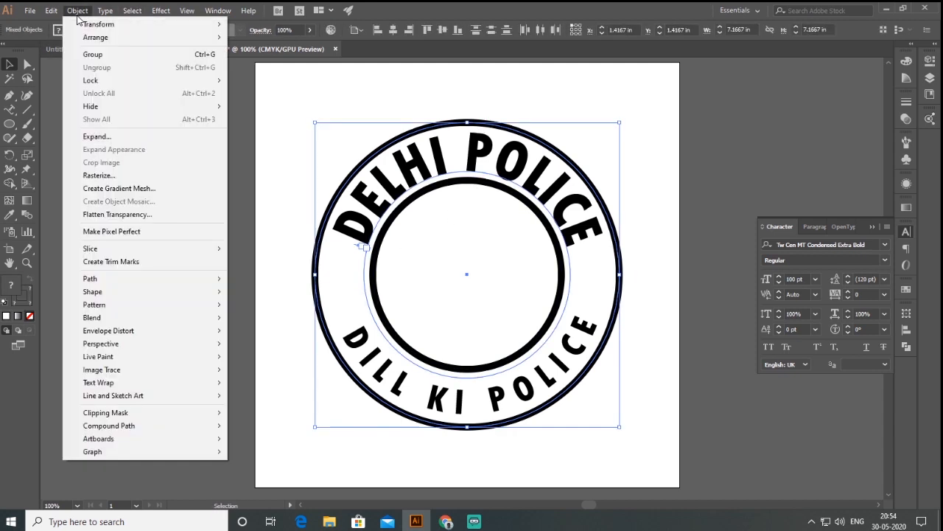
{"action": "left_click", "coordinate": [95, 137]}
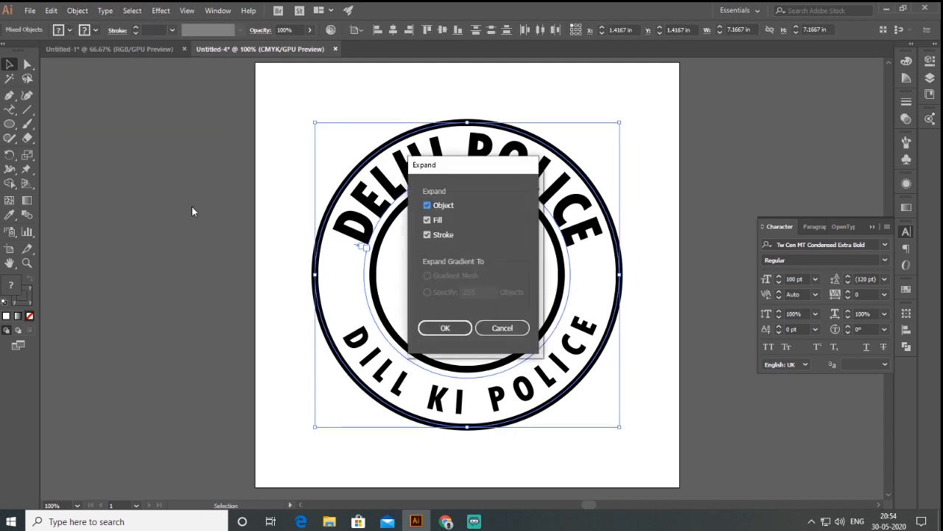
{"action": "left_click", "coordinate": [444, 328]}
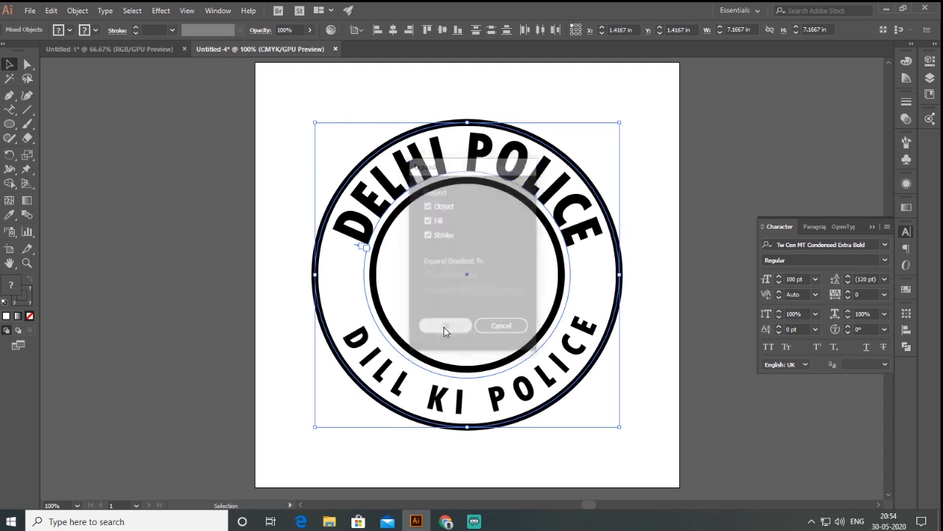
Step: Expand the inner circle's stroke into a shape
{"action": "left_click", "coordinate": [563, 262]}
{"action": "left_click", "coordinate": [76, 11]}
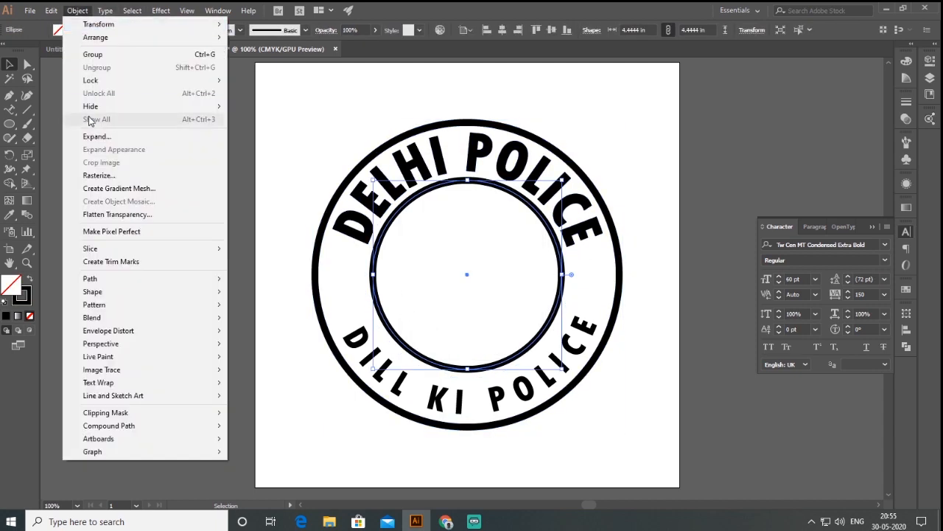
{"action": "left_click", "coordinate": [95, 136]}
{"action": "left_click", "coordinate": [455, 329]}
{"action": "key", "text": "l"}
{"action": "left_click_drag", "start_coordinate": [346, 274], "coordinate": [594, 274]}
{"action": "left_click", "coordinate": [12, 66]}
{"action": "left_click", "coordinate": [165, 285]}
{"action": "key", "text": "Delete"}
{"action": "left_click", "coordinate": [346, 275]}
{"action": "key", "text": "Delete"}
Step: Place a small solid black five-pointed star in each gap of the ring between the two curved texts
{"action": "left_click_drag", "start_coordinate": [14, 128], "coordinate": [59, 181]}
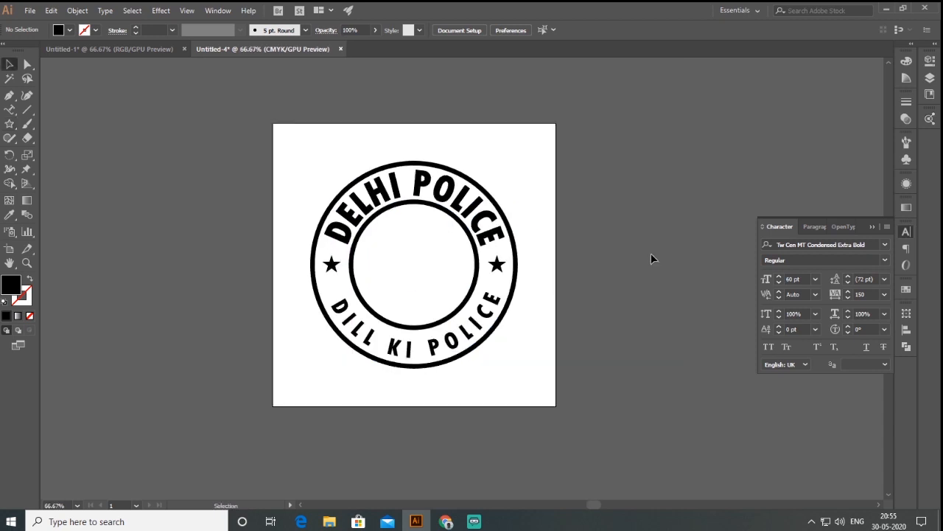
Step: Convert the DELHI POLICE and DILL KI POLICE curved texts to outlines
{"action": "left_click", "coordinate": [468, 340]}
{"action": "left_click", "coordinate": [483, 229], "text": "shift"}
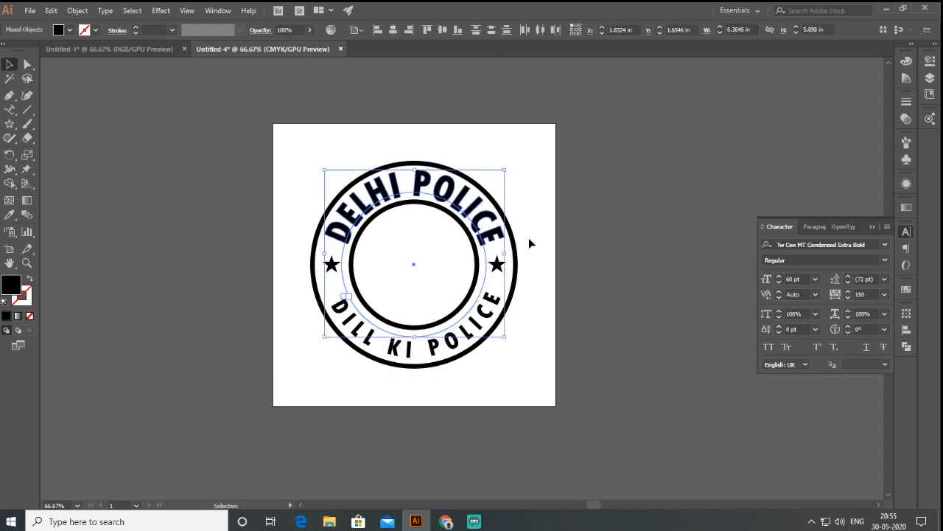
{"action": "left_click", "coordinate": [105, 10]}
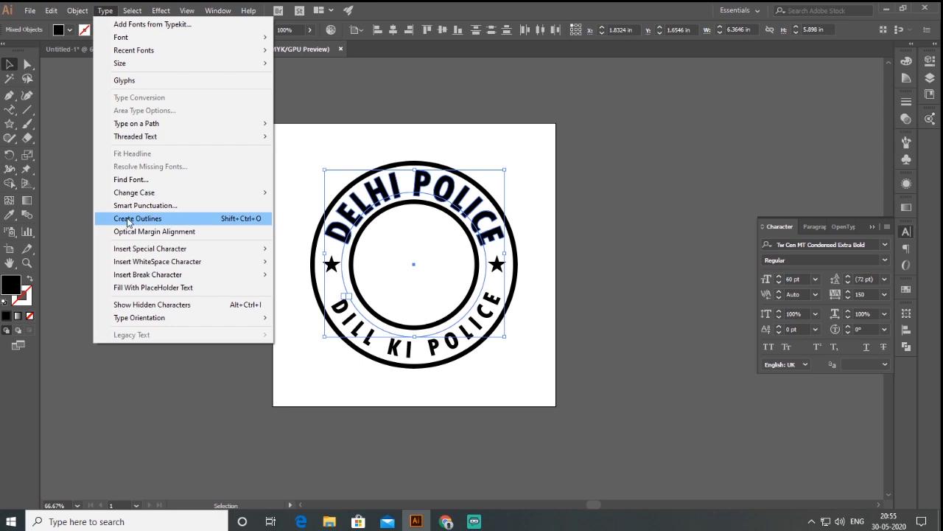
{"action": "left_click", "coordinate": [172, 219]}
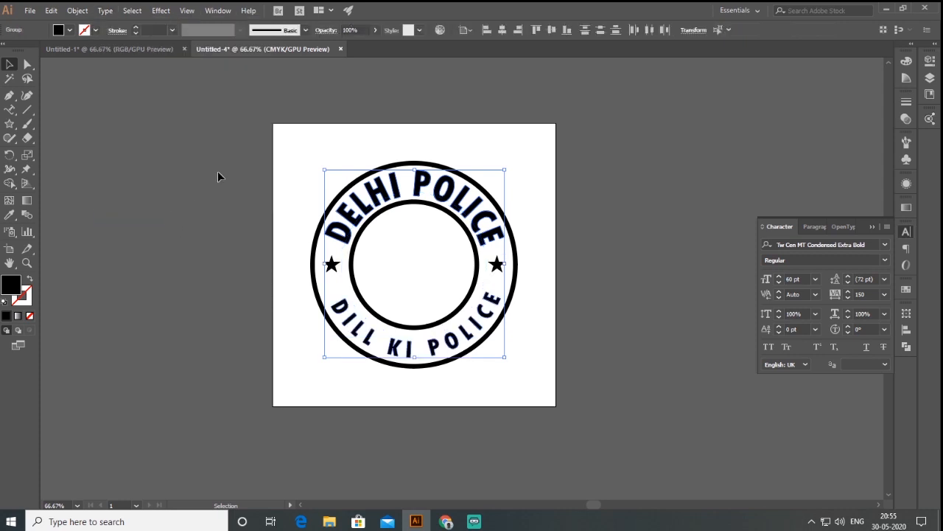
{"action": "left_click", "coordinate": [634, 211]}
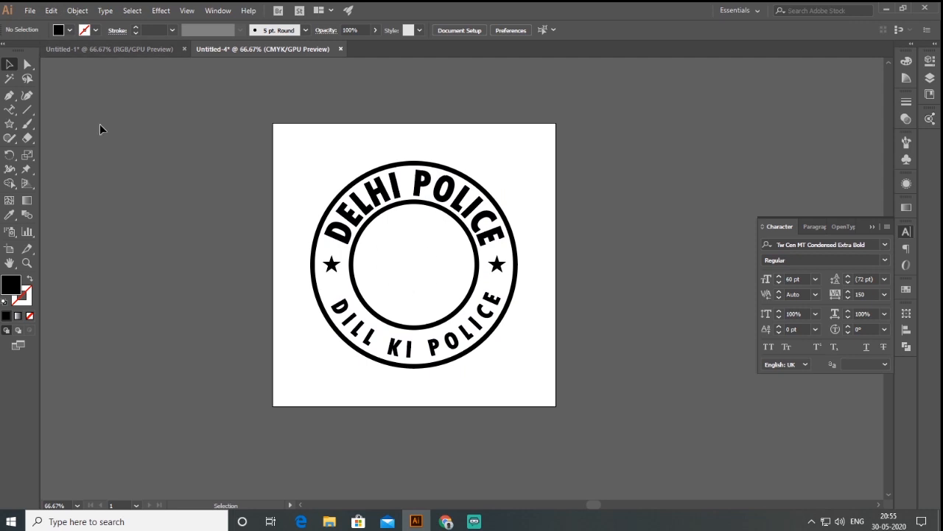
Step: Place the lion emblem image from the Desktop folder into the document
{"action": "left_click", "coordinate": [31, 11]}
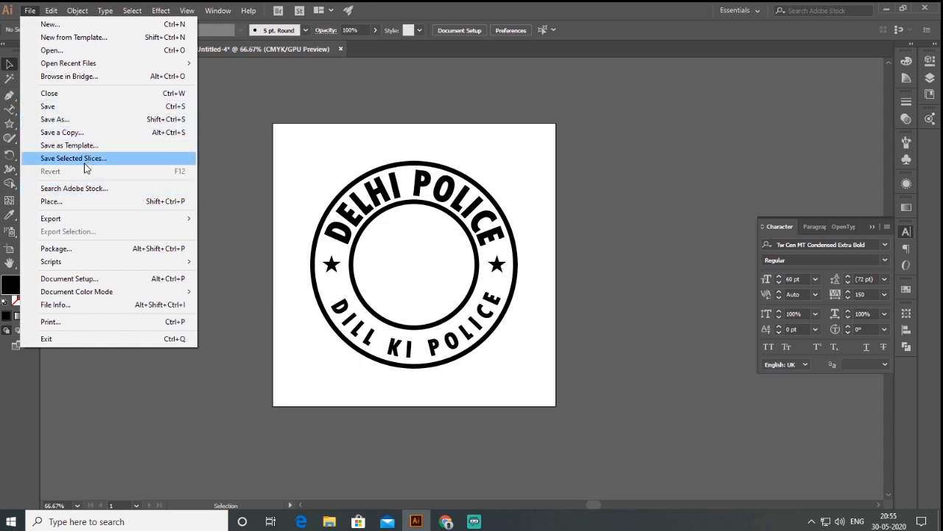
{"action": "left_click", "coordinate": [80, 207]}
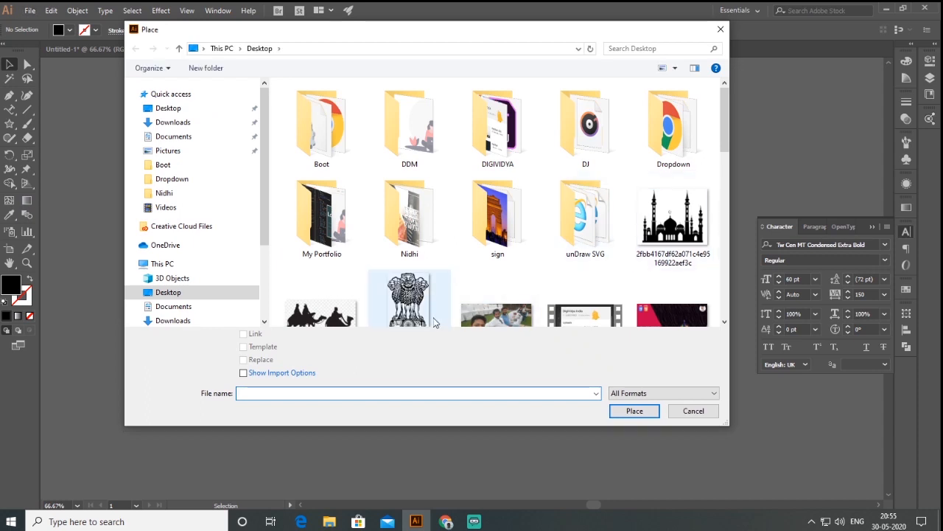
{"action": "left_click", "coordinate": [400, 243]}
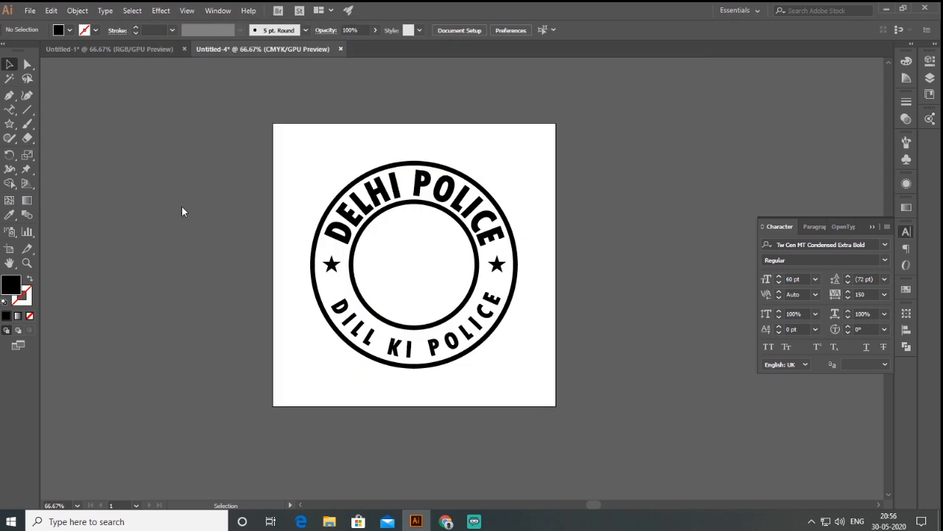
{"action": "left_click", "coordinate": [182, 206]}
Step: Scale the emblem image down to about 3.53 by 5.98 in and position it beside the logo at the artboard's edge
{"action": "left_click_drag", "start_coordinate": [429, 494], "coordinate": [280, 121]}
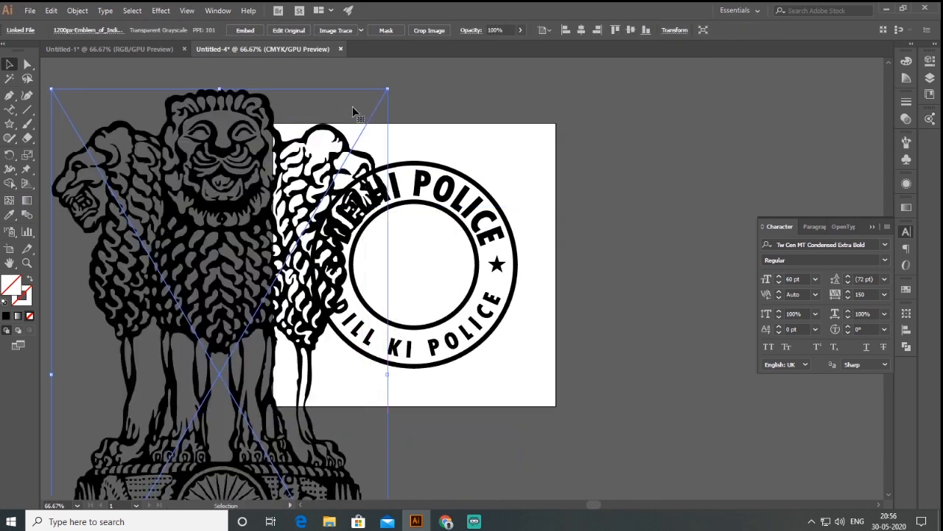
{"action": "left_click_drag", "start_coordinate": [390, 90], "coordinate": [183, 436]}
{"action": "left_click_drag", "start_coordinate": [158, 471], "coordinate": [315, 227]}
{"action": "left_click_drag", "start_coordinate": [342, 199], "coordinate": [310, 251]}
{"action": "left_click_drag", "start_coordinate": [266, 285], "coordinate": [244, 221]}
Step: Move the emblem image fully off the artboard and image-trace it with the 16 Colors preset
{"action": "scroll", "coordinate": [235, 251], "scroll_direction": "up", "scroll_amount": 5}
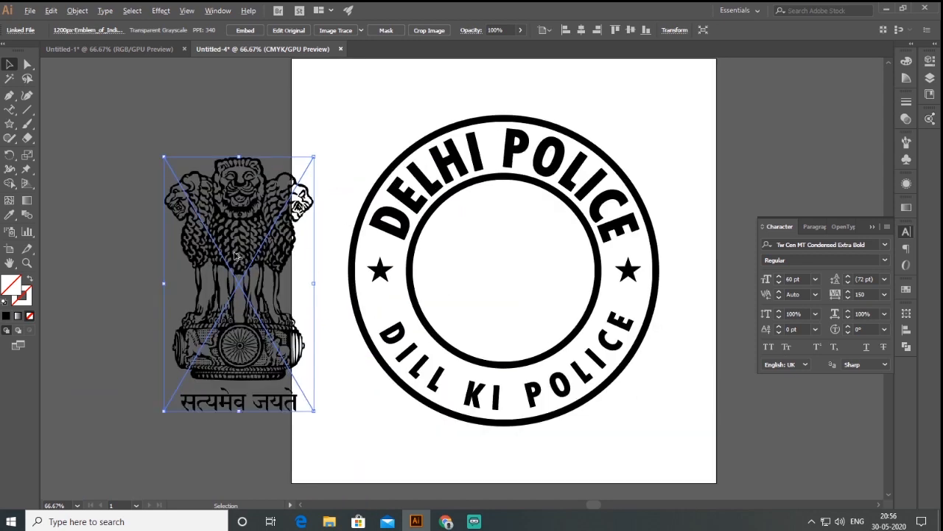
{"action": "scroll", "coordinate": [234, 253], "scroll_direction": "up", "scroll_amount": 10}
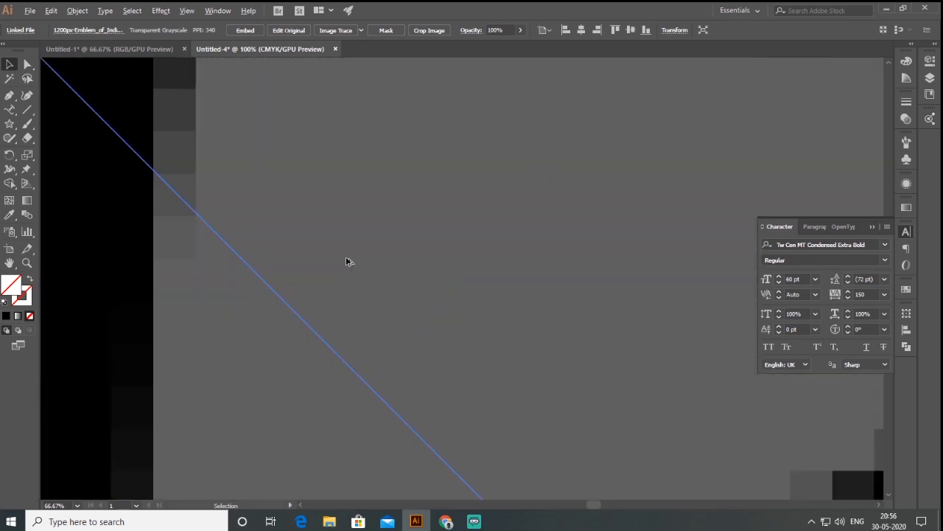
{"action": "scroll", "coordinate": [297, 318], "scroll_direction": "up", "scroll_amount": 8}
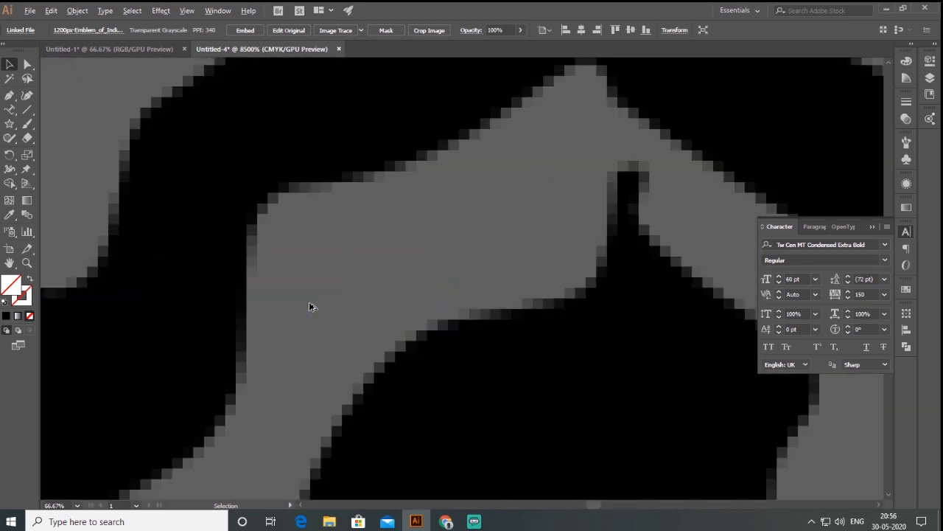
{"action": "scroll", "coordinate": [402, 309], "scroll_direction": "down", "scroll_amount": 15}
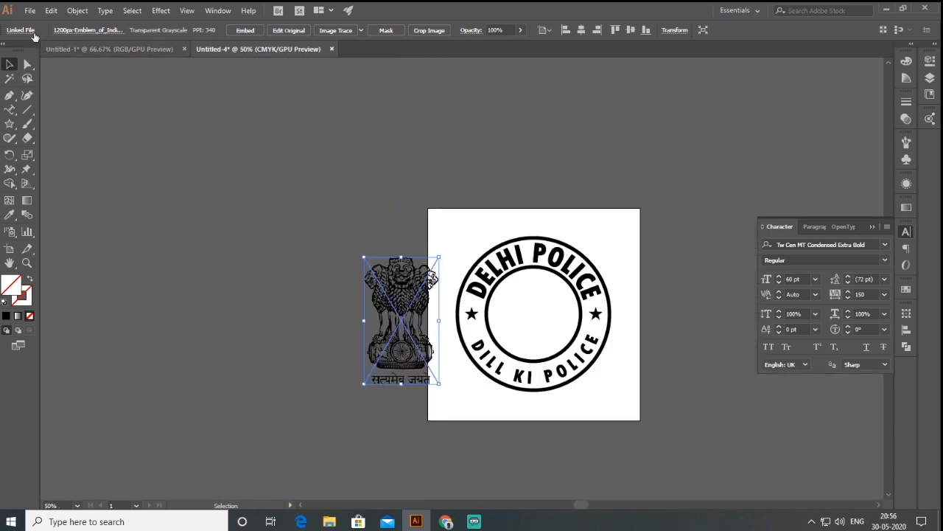
{"action": "scroll", "coordinate": [413, 352], "scroll_direction": "up", "scroll_amount": 1}
{"action": "scroll", "coordinate": [411, 357], "scroll_direction": "up", "scroll_amount": 1}
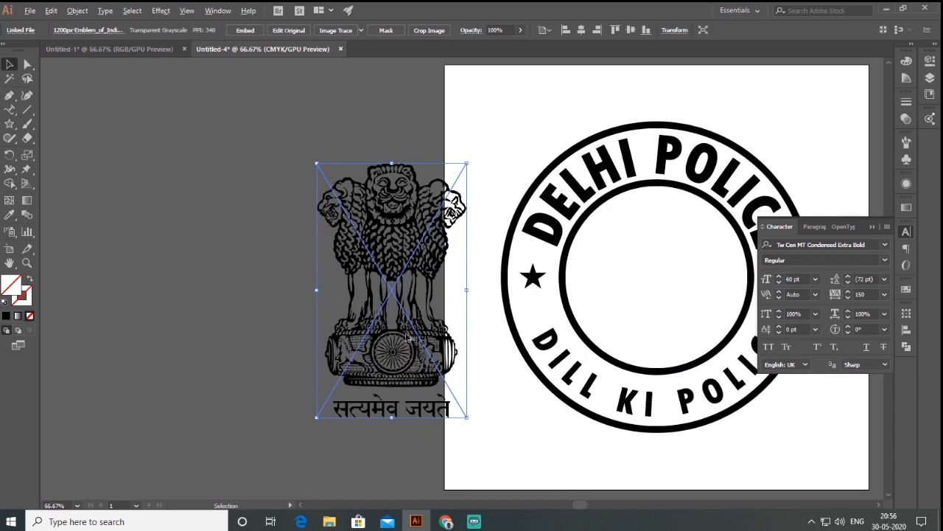
{"action": "left_click_drag", "start_coordinate": [407, 219], "coordinate": [365, 217]}
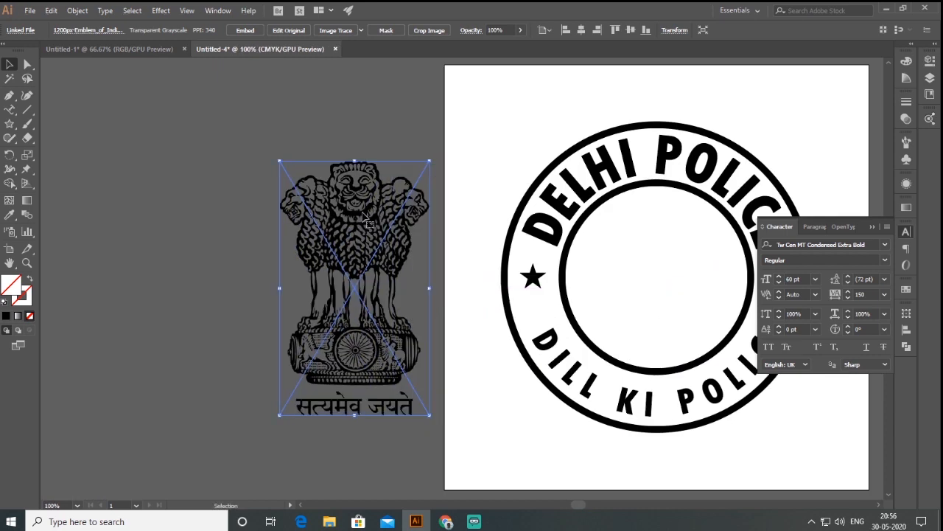
{"action": "left_click", "coordinate": [360, 30]}
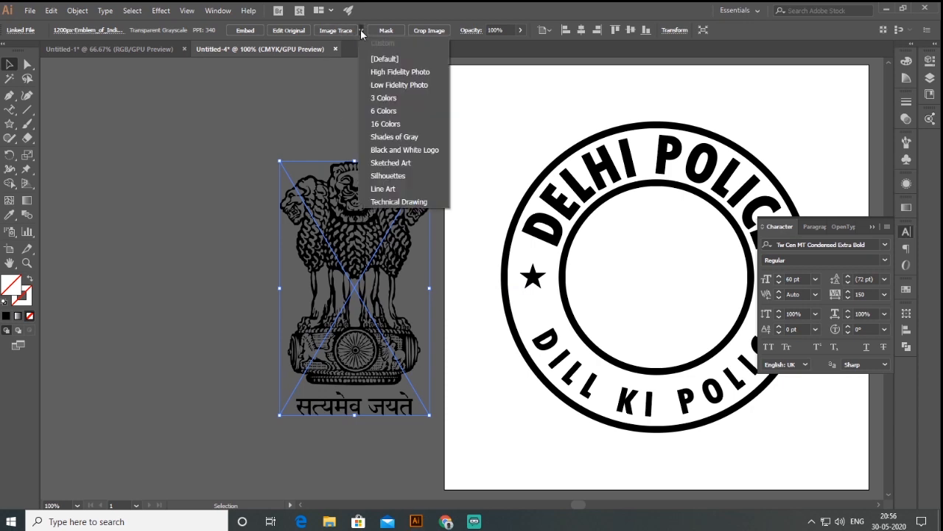
{"action": "left_click", "coordinate": [382, 125]}
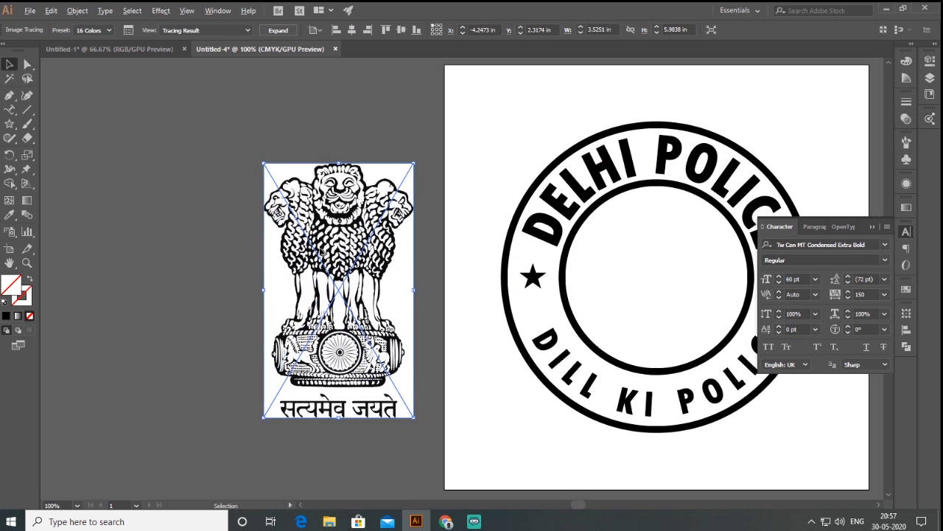
Step: Check the traced emblem's edges up close and expand the tracing into vector shapes
{"action": "scroll", "coordinate": [324, 253], "scroll_direction": "up", "scroll_amount": 3, "text": "alt"}
{"action": "scroll", "coordinate": [325, 252], "scroll_direction": "up", "scroll_amount": 10, "text": "alt"}
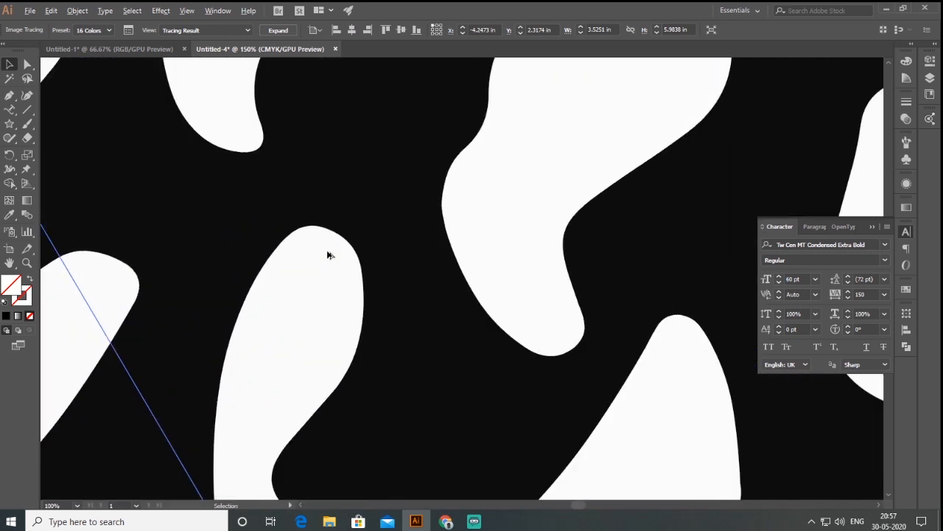
{"action": "scroll", "coordinate": [365, 191], "scroll_direction": "down", "scroll_amount": 5, "text": "alt"}
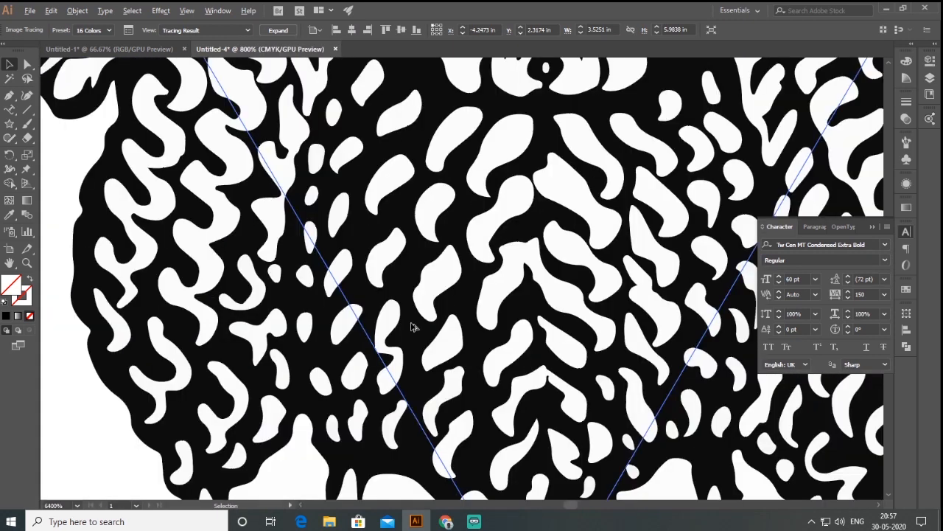
{"action": "scroll", "coordinate": [440, 303], "scroll_direction": "down", "scroll_amount": 1, "text": "alt"}
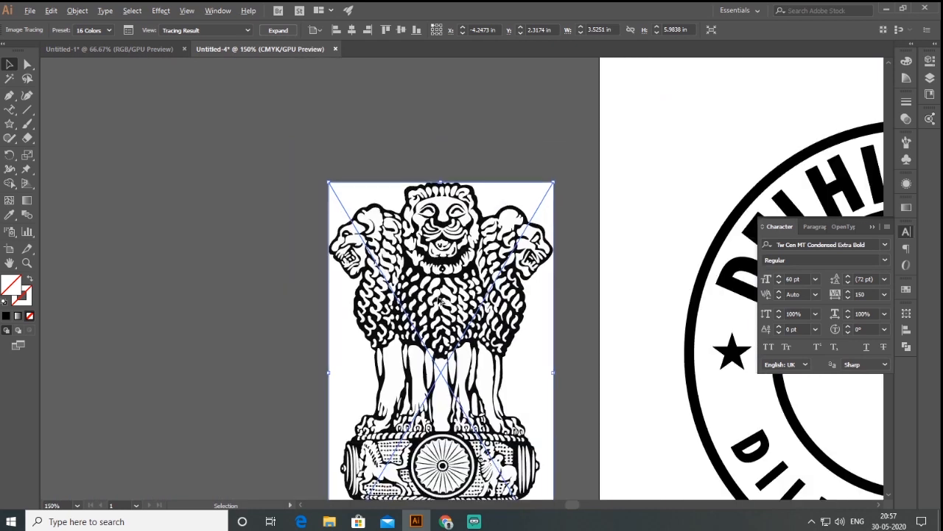
{"action": "left_click", "coordinate": [76, 11]}
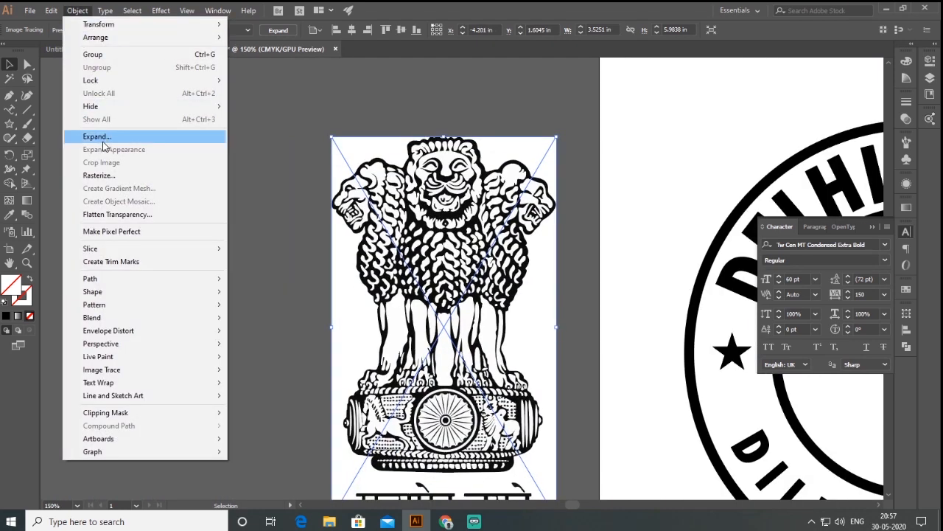
{"action": "left_click", "coordinate": [103, 138]}
{"action": "left_click", "coordinate": [442, 327]}
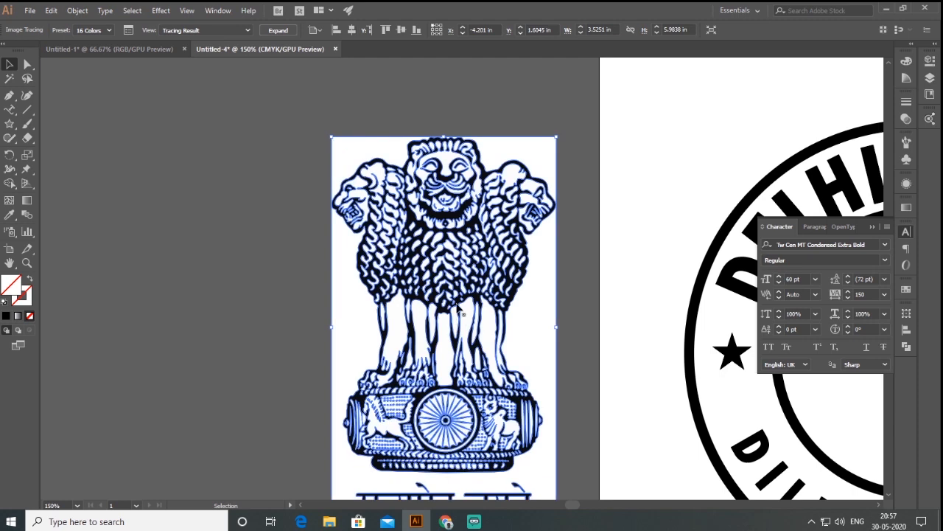
Step: Ungroup the expanded emblem and delete the white background behind it
{"action": "right_click", "coordinate": [490, 202]}
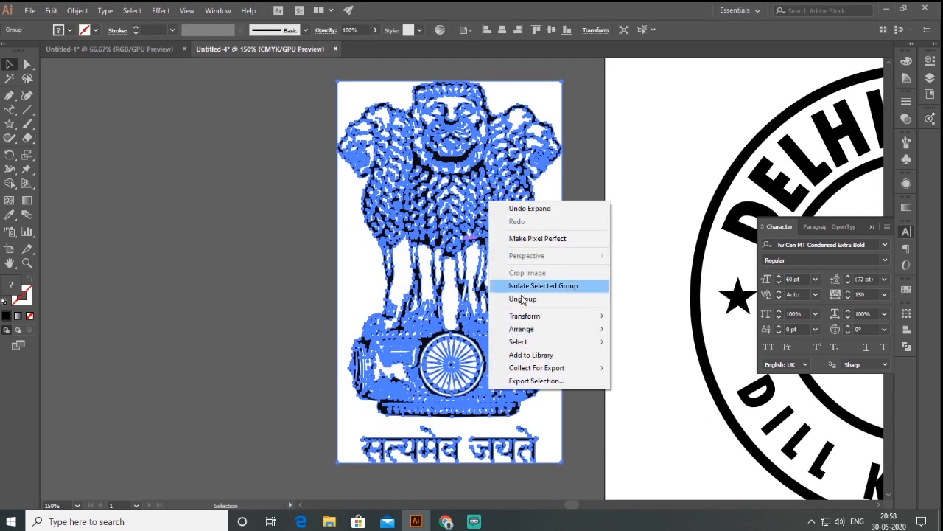
{"action": "left_click", "coordinate": [522, 299]}
{"action": "right_click", "coordinate": [476, 200]}
{"action": "left_click", "coordinate": [523, 299]}
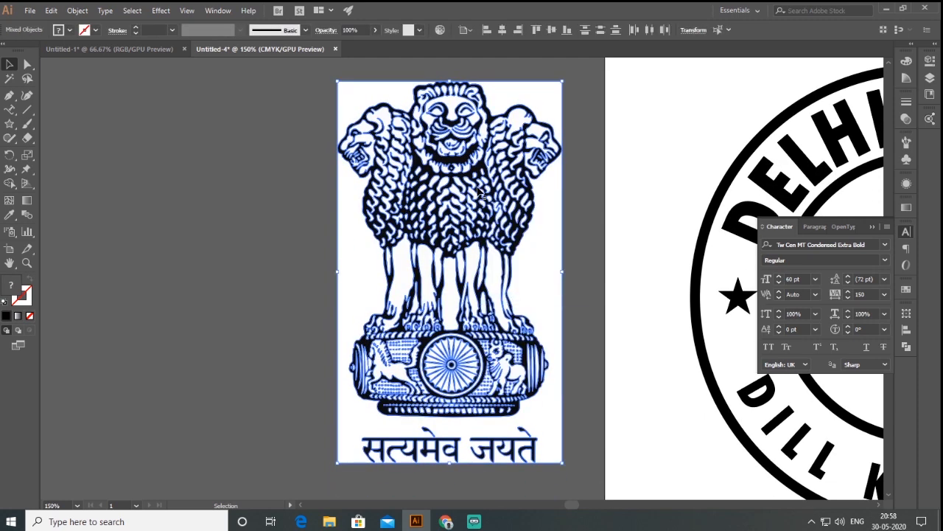
{"action": "right_click", "coordinate": [478, 190]}
{"action": "left_click", "coordinate": [514, 271]}
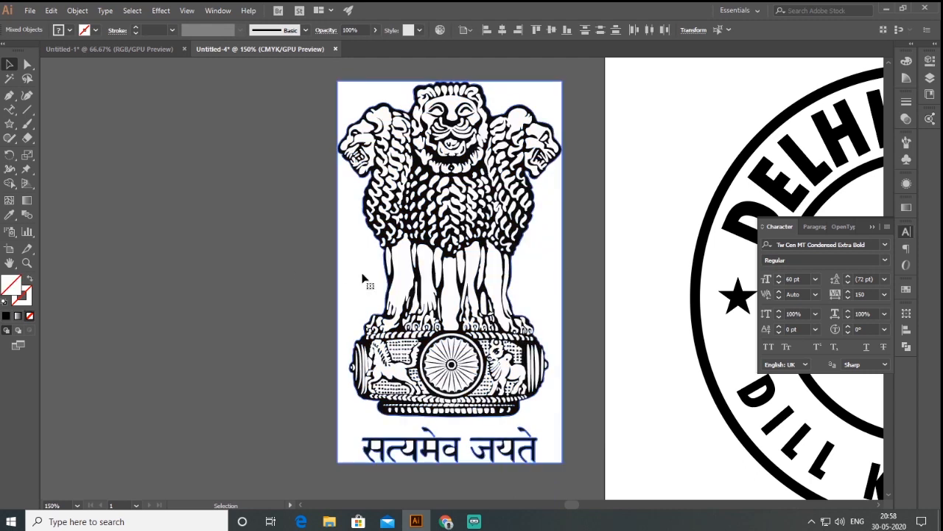
{"action": "left_click", "coordinate": [310, 271]}
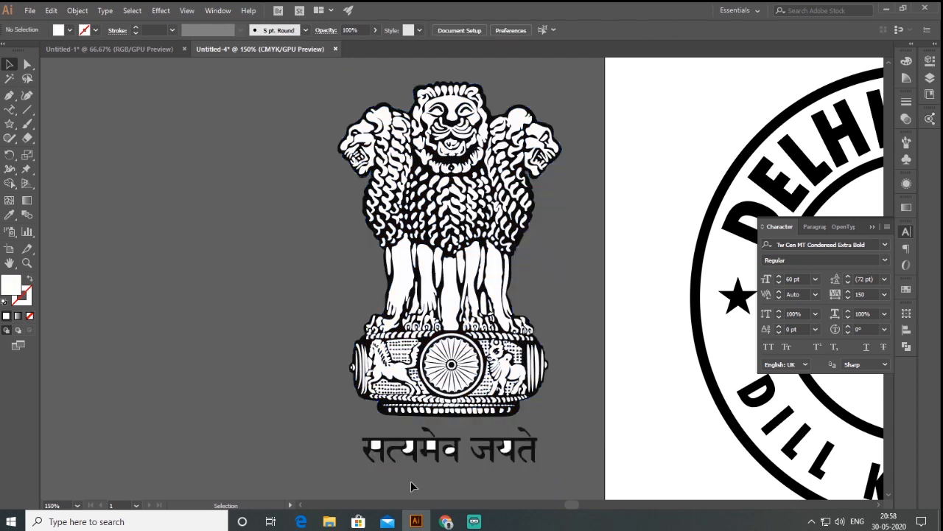
Step: Delete the white fills enclosed in the letters of the Hindi motto below the emblem
{"action": "scroll", "coordinate": [410, 486], "scroll_direction": "up", "scroll_amount": 2}
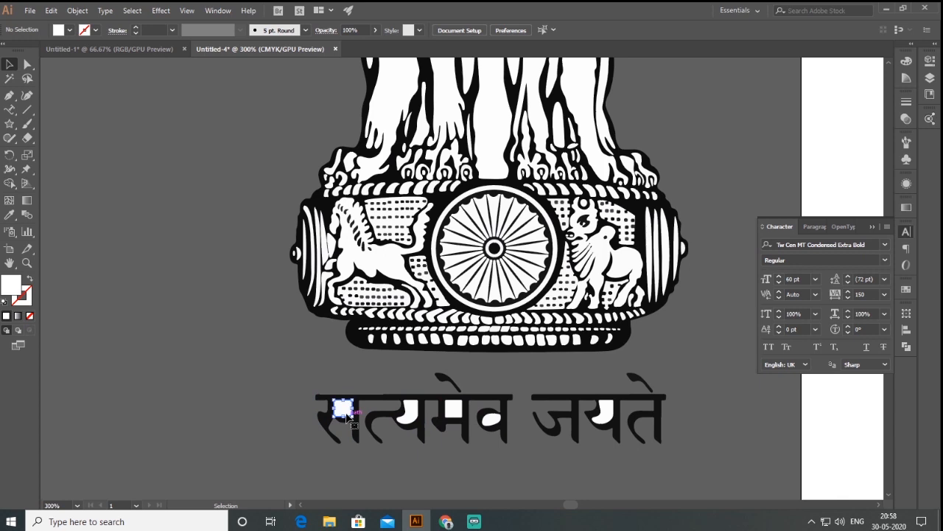
{"action": "left_click", "coordinate": [346, 415]}
{"action": "left_click", "coordinate": [410, 415]}
{"action": "key", "text": "Delete"}
{"action": "left_click", "coordinate": [455, 411]}
{"action": "key", "text": "Delete"}
{"action": "left_click", "coordinate": [490, 422]}
{"action": "key", "text": "Delete"}
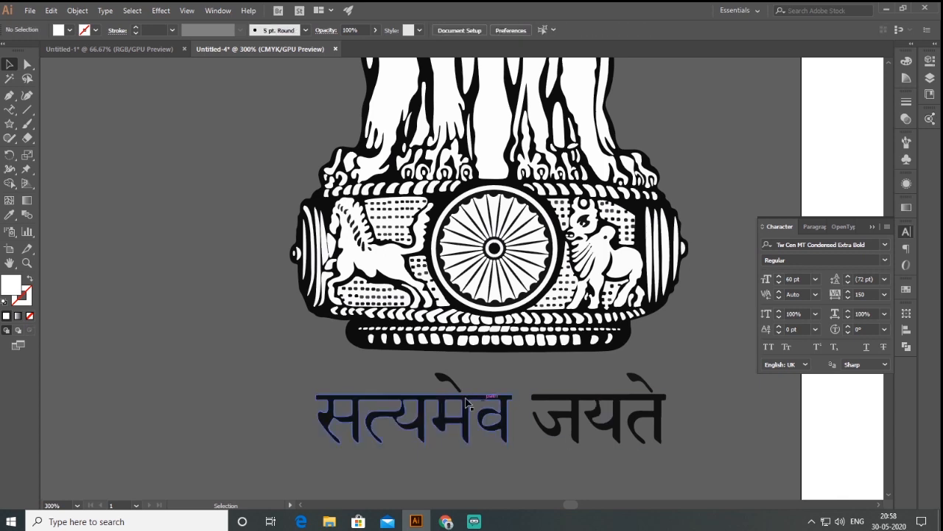
Step: Group all the letter shapes of the motto सत्यमेव जयते
{"action": "left_click_drag", "start_coordinate": [706, 374], "coordinate": [701, 369]}
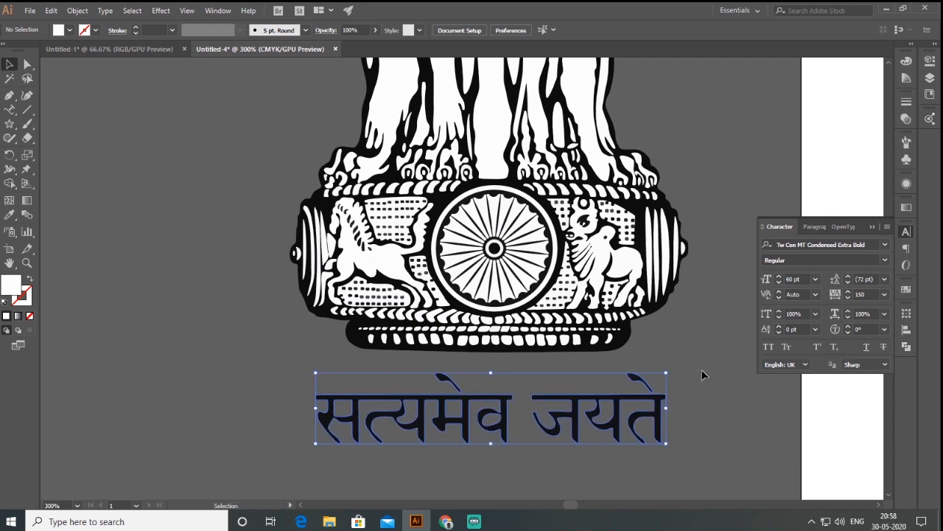
{"action": "left_click", "coordinate": [83, 13]}
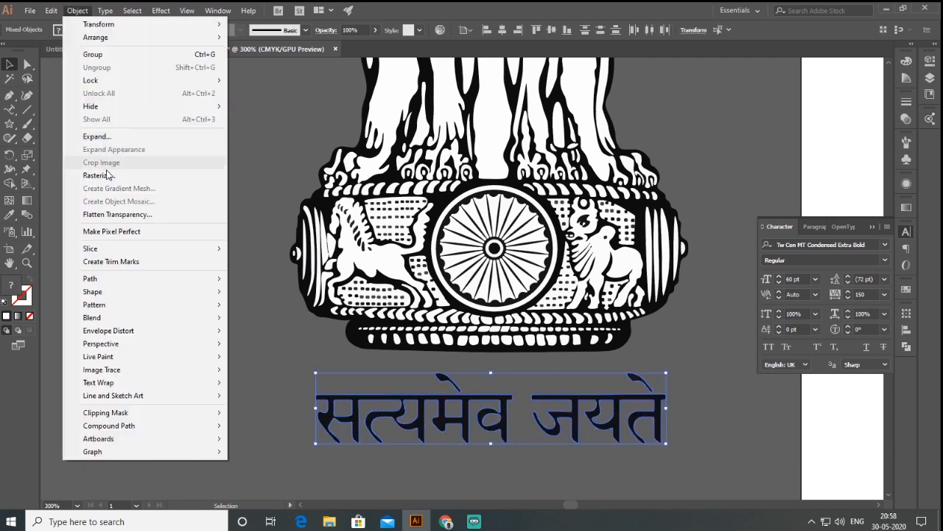
{"action": "left_click", "coordinate": [103, 58]}
Step: Group all the shapes of the lion emblem without the motto below it
{"action": "left_click", "coordinate": [389, 348]}
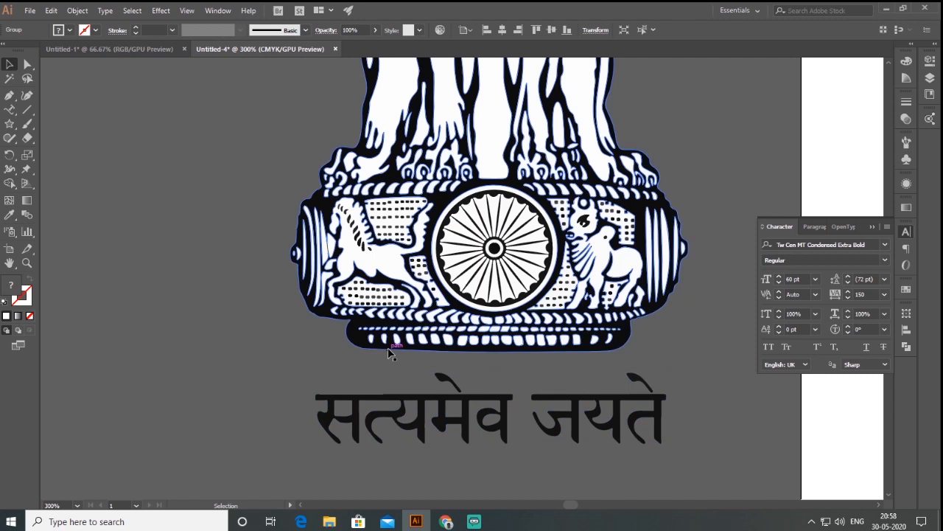
{"action": "scroll", "coordinate": [389, 369], "scroll_direction": "down", "scroll_amount": 3}
{"action": "left_click", "coordinate": [298, 166]}
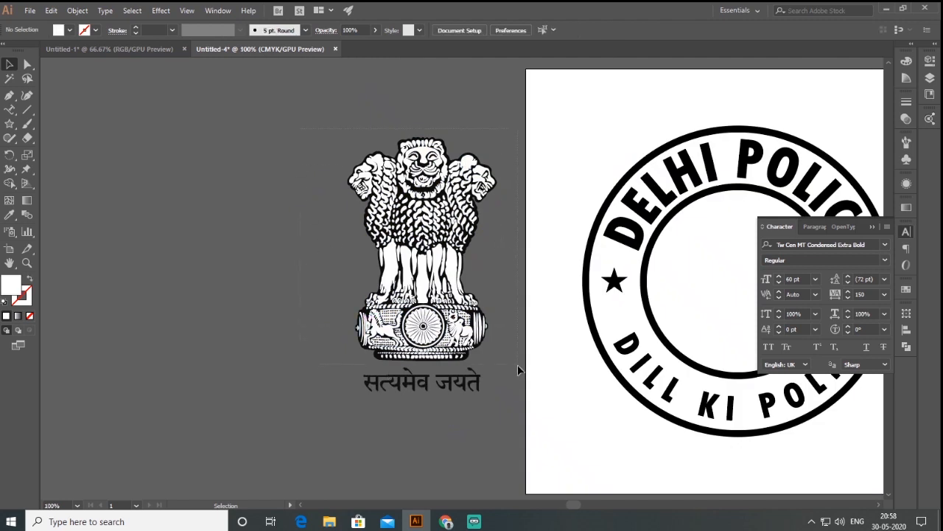
{"action": "left_click_drag", "start_coordinate": [517, 361], "coordinate": [435, 218]}
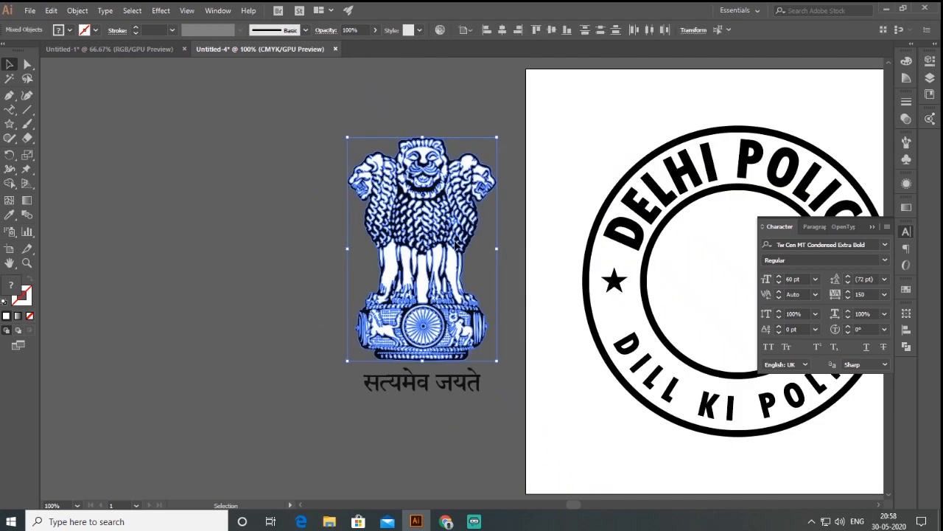
{"action": "right_click", "coordinate": [434, 217]}
{"action": "left_click", "coordinate": [463, 285]}
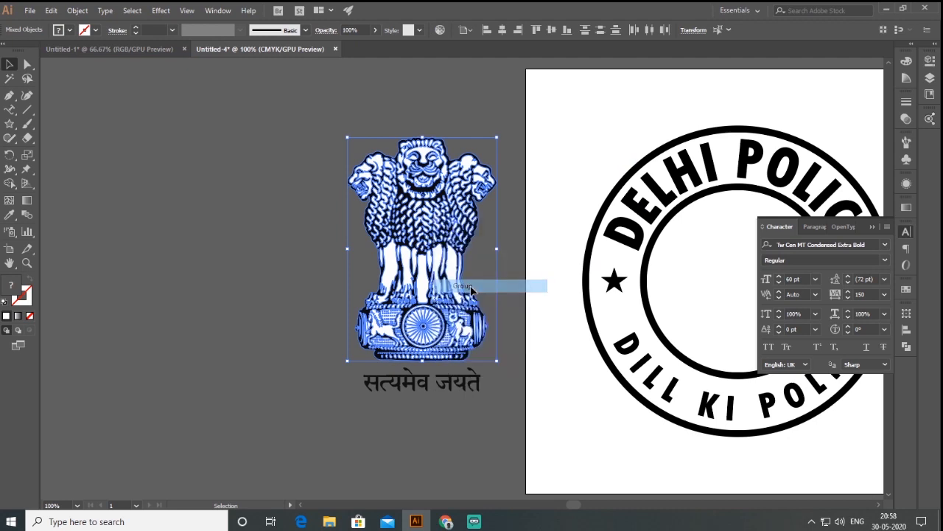
Step: Move the lion emblem and its motto together into the inner ring, scaled down to fit at the logo's centre
{"action": "left_click", "coordinate": [449, 380]}
{"action": "left_click", "coordinate": [444, 353]}
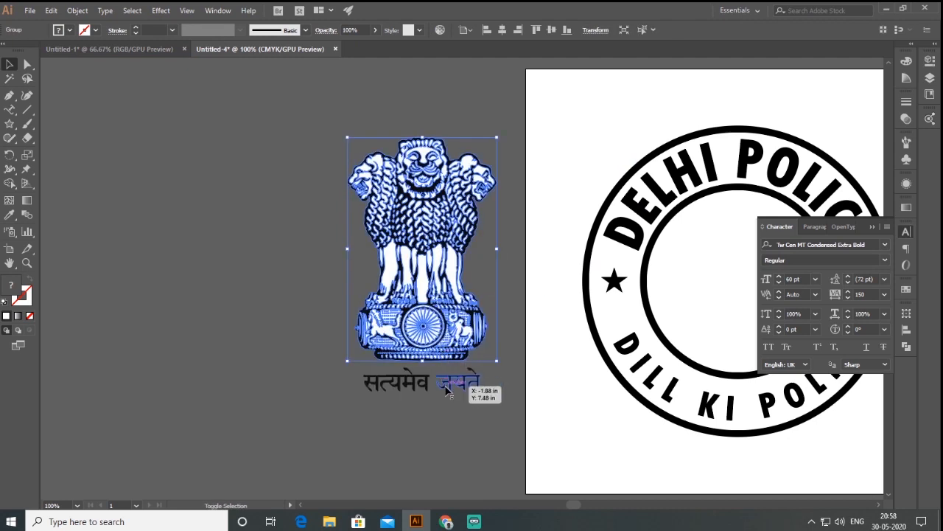
{"action": "left_click", "coordinate": [458, 381], "text": "shift"}
{"action": "left_click_drag", "start_coordinate": [463, 326], "coordinate": [667, 338]}
{"action": "left_click_drag", "start_coordinate": [714, 398], "coordinate": [674, 347]}
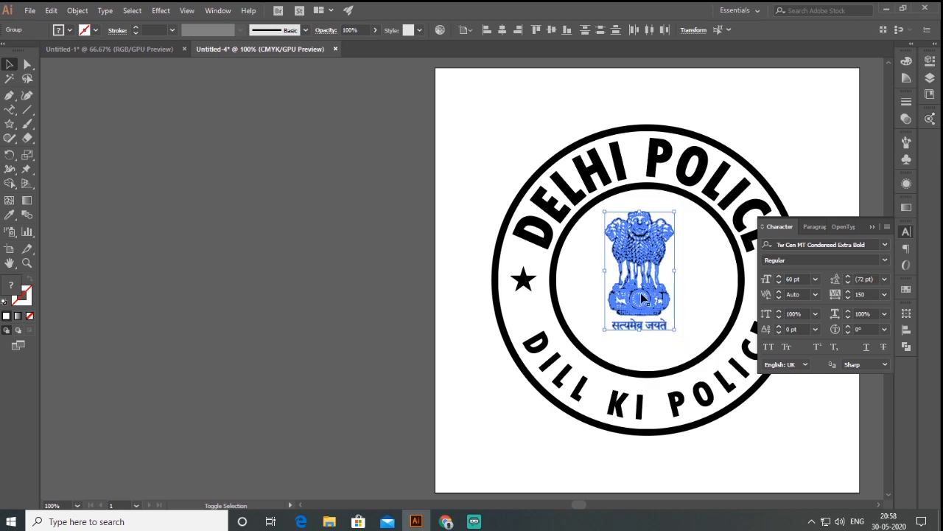
{"action": "left_click_drag", "start_coordinate": [648, 300], "coordinate": [520, 292]}
{"action": "left_click", "coordinate": [708, 340]}
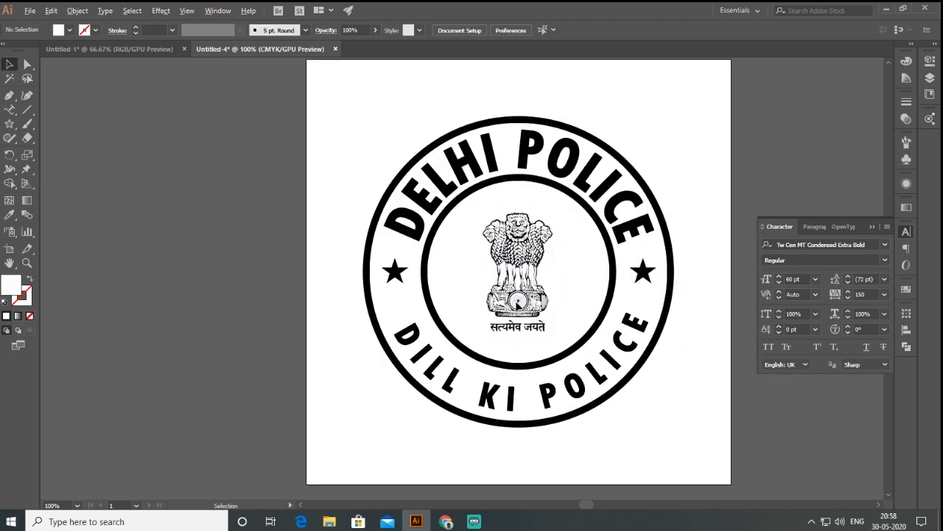
Step: Collapse the Character panel and check the assembled logo on the artboard
{"action": "scroll", "coordinate": [543, 285], "scroll_direction": "up", "scroll_amount": 1}
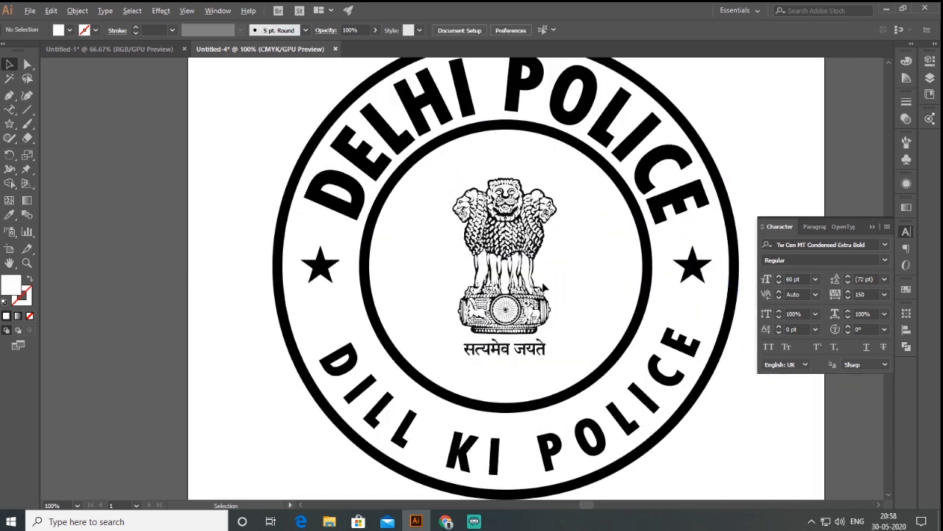
{"action": "left_click", "coordinate": [873, 227]}
{"action": "scroll", "coordinate": [448, 328], "scroll_direction": "down", "scroll_amount": 2}
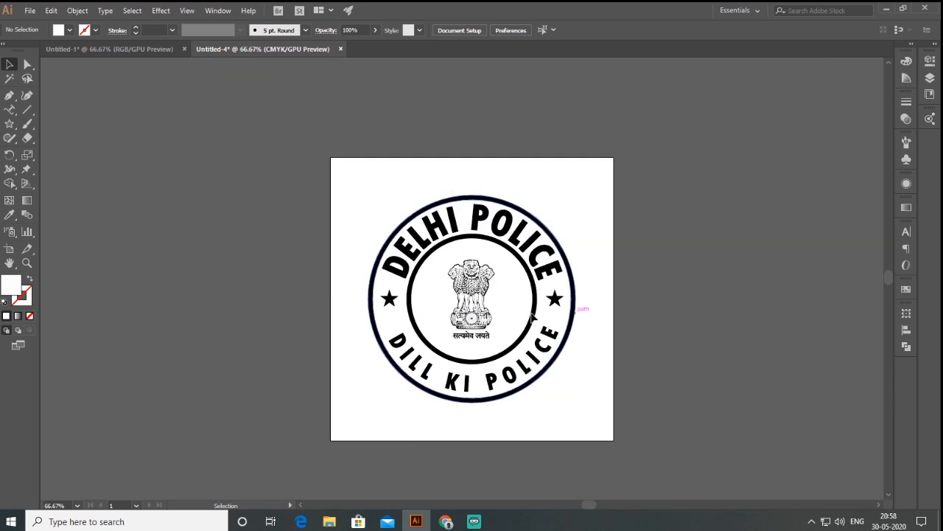
{"action": "left_click_drag", "start_coordinate": [341, 179], "coordinate": [605, 420]}
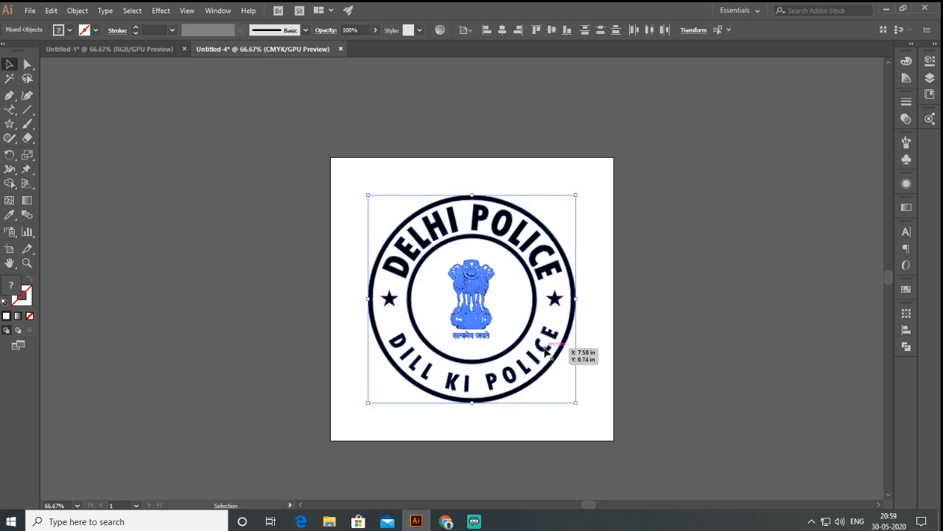
{"action": "left_click", "coordinate": [638, 295]}
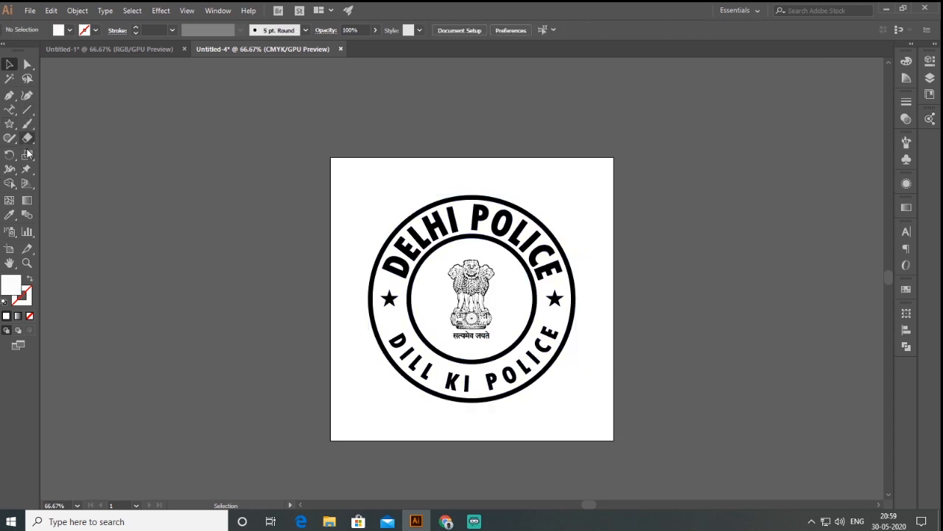
Step: Draw a rectangle covering the whole artboard
{"action": "left_click", "coordinate": [10, 128]}
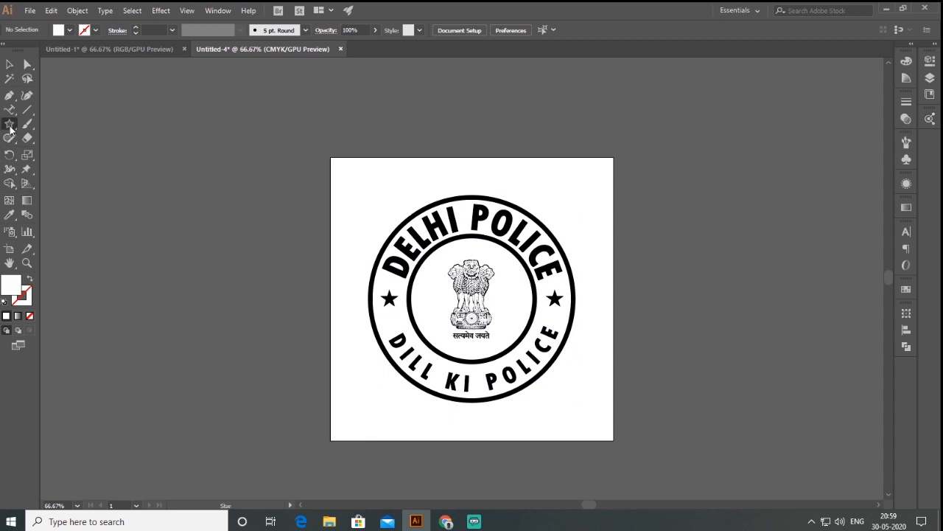
{"action": "left_click", "coordinate": [11, 127]}
{"action": "left_click", "coordinate": [60, 123]}
{"action": "left_click_drag", "start_coordinate": [330, 157], "coordinate": [613, 440]}
{"action": "left_click", "coordinate": [9, 64]}
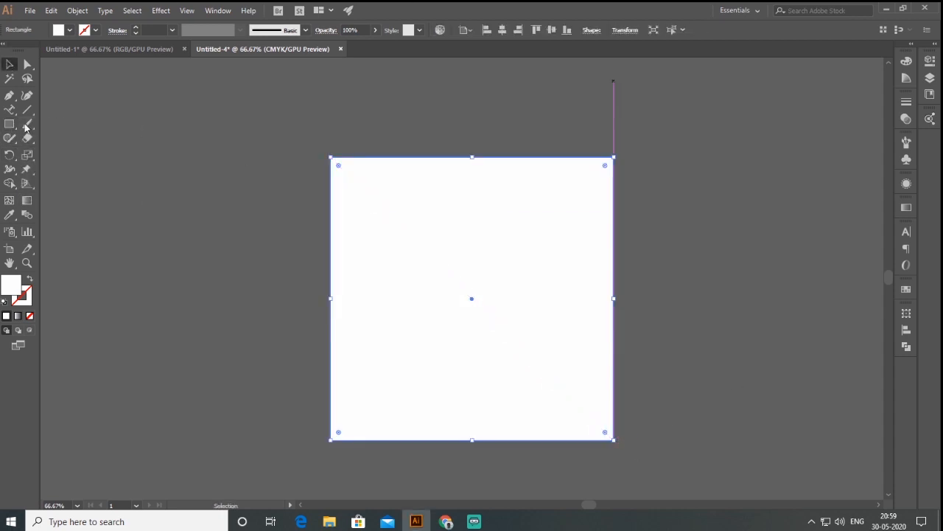
Step: Fill the rectangle with a linear gradient, switch its stop colours to CMYK and make both stops yellow with Y 84%
{"action": "left_click", "coordinate": [18, 316]}
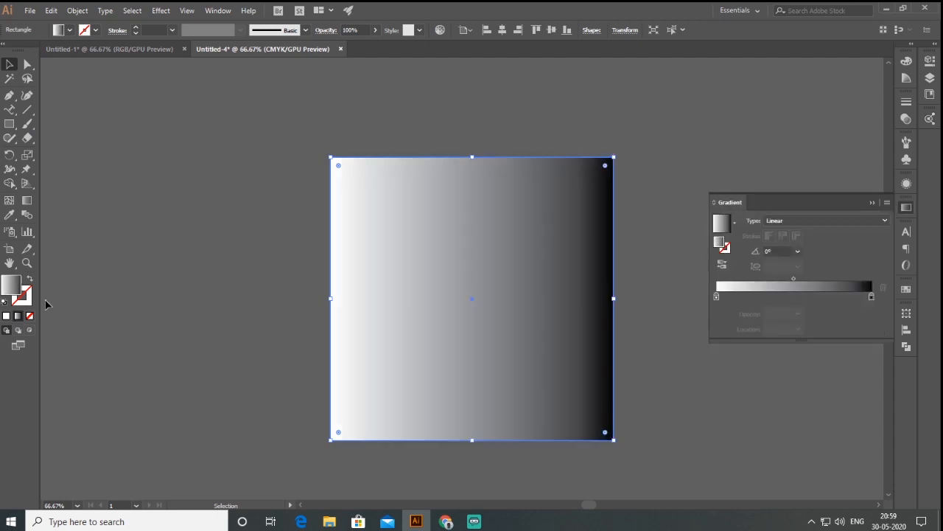
{"action": "left_click", "coordinate": [716, 298]}
{"action": "double_click", "coordinate": [717, 298]}
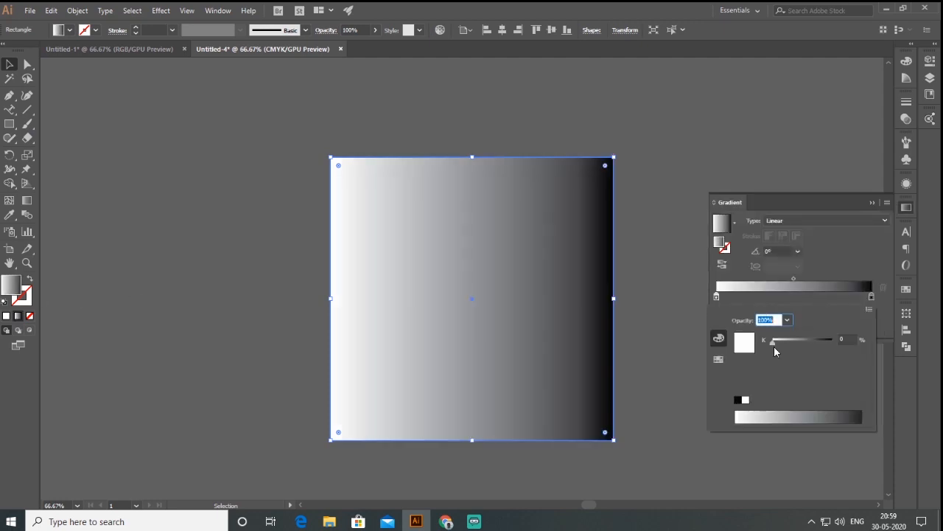
{"action": "left_click", "coordinate": [870, 310]}
{"action": "left_click", "coordinate": [827, 327]}
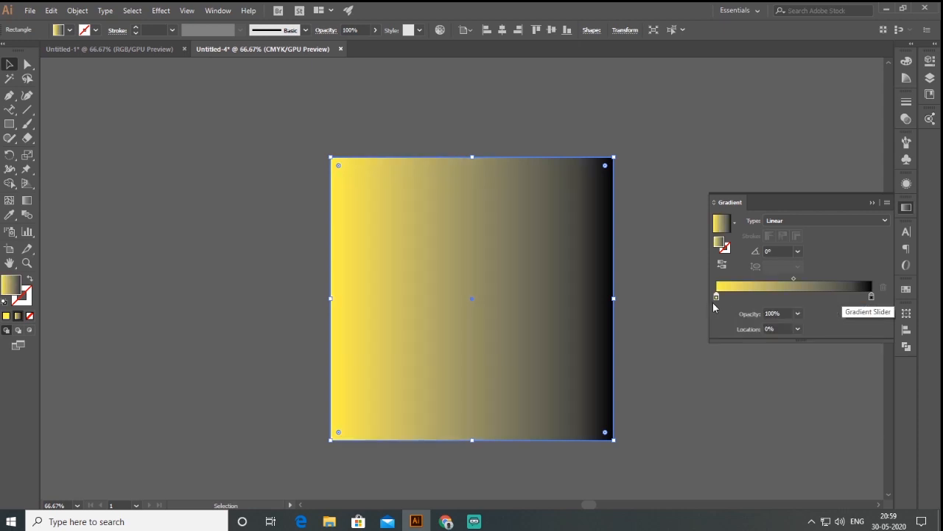
{"action": "left_click_drag", "start_coordinate": [717, 296], "coordinate": [839, 315]}
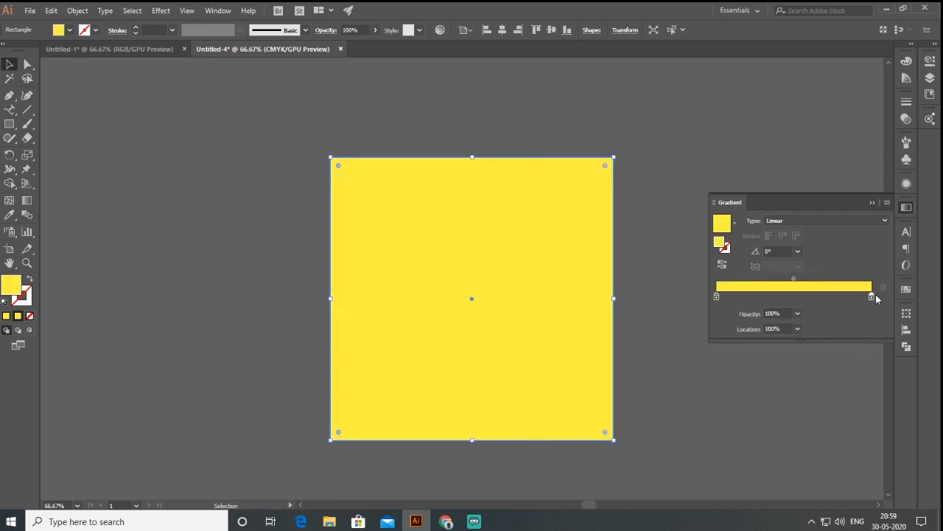
Step: Change the gradient's end stop to magenta pink and set the gradient angle to 45°
{"action": "double_click", "coordinate": [871, 296]}
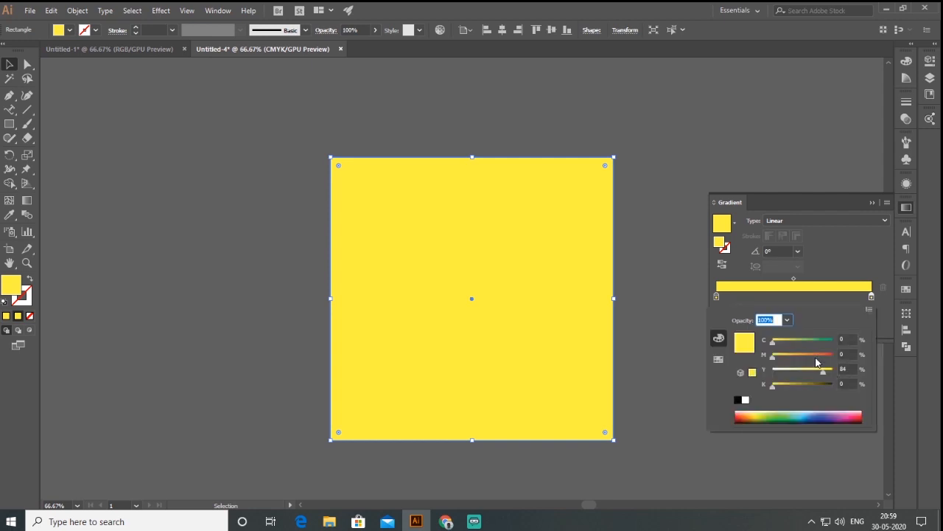
{"action": "left_click", "coordinate": [828, 357]}
{"action": "left_click_drag", "start_coordinate": [823, 372], "coordinate": [788, 371]}
{"action": "left_click", "coordinate": [757, 252]}
{"action": "type", "text": "45"}
{"action": "key", "text": "Return"}
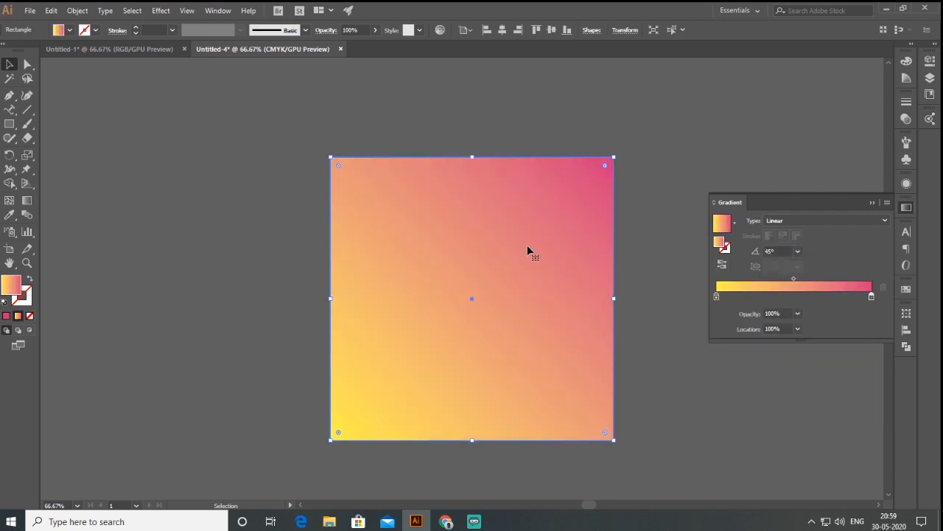
Step: Send the gradient rectangle to the back behind the logo and collapse the Gradient panel
{"action": "right_click", "coordinate": [527, 250]}
{"action": "mouse_move", "coordinate": [590, 430]}
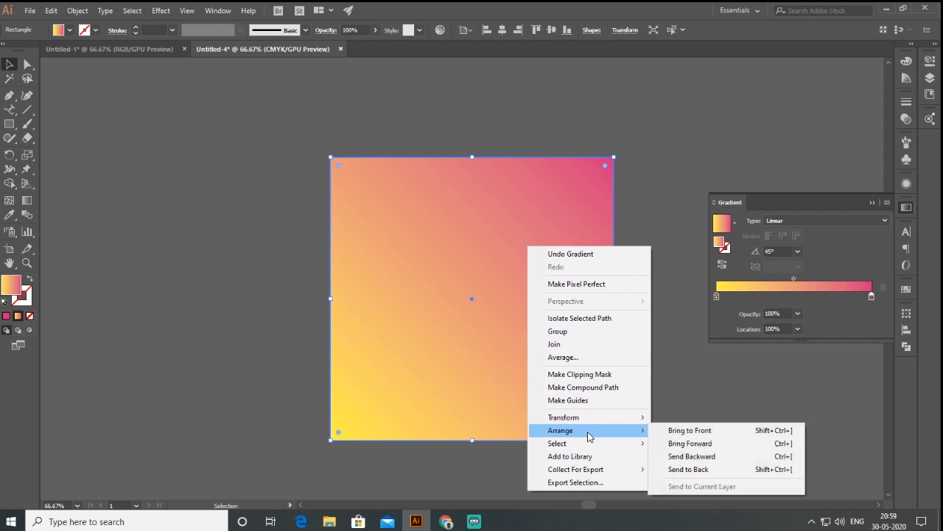
{"action": "left_click", "coordinate": [697, 471]}
{"action": "left_click", "coordinate": [688, 416]}
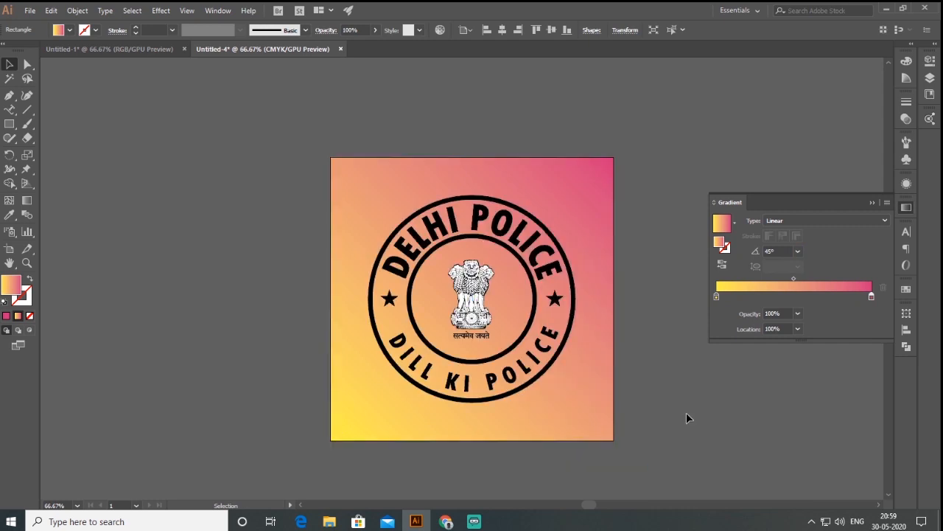
{"action": "left_click", "coordinate": [871, 203]}
Step: Lock the gradient background rectangle
{"action": "left_click", "coordinate": [589, 254]}
{"action": "left_click", "coordinate": [637, 368]}
{"action": "left_click", "coordinate": [401, 205]}
{"action": "left_click", "coordinate": [77, 10]}
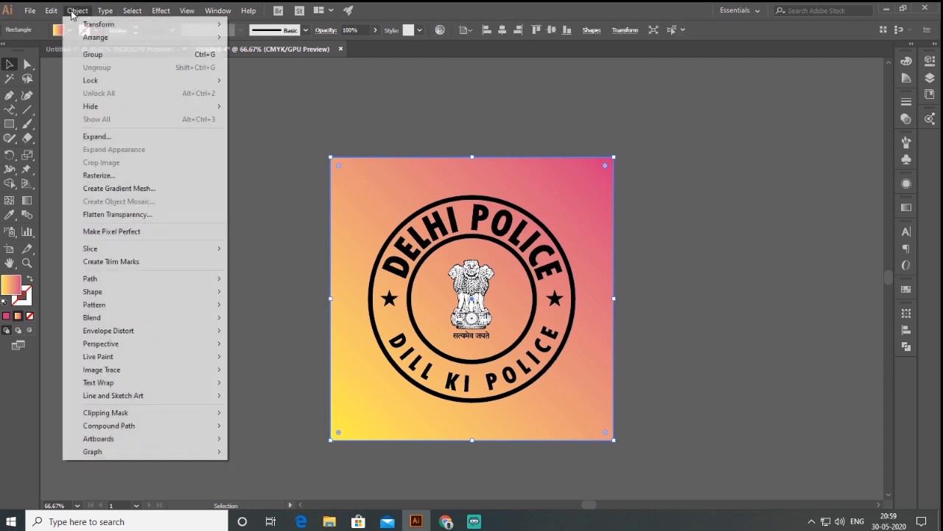
{"action": "mouse_move", "coordinate": [112, 83]}
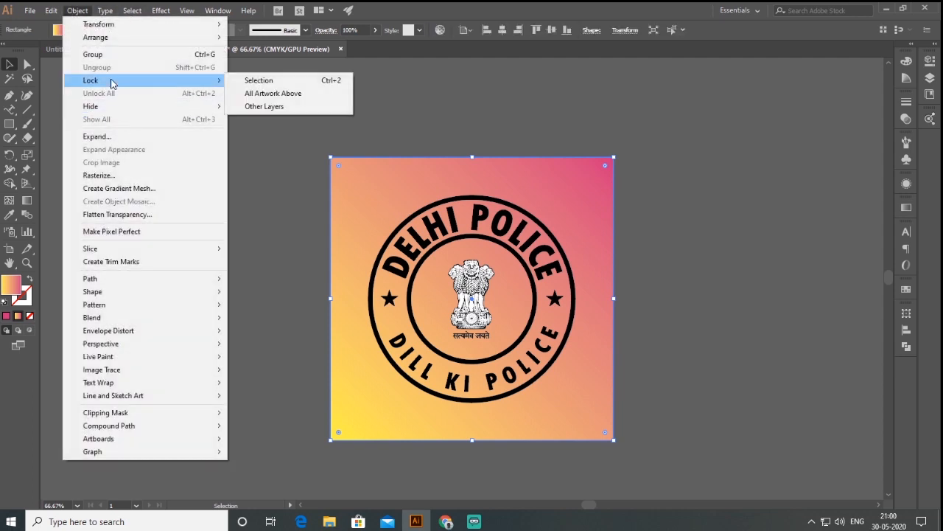
{"action": "left_click", "coordinate": [264, 81]}
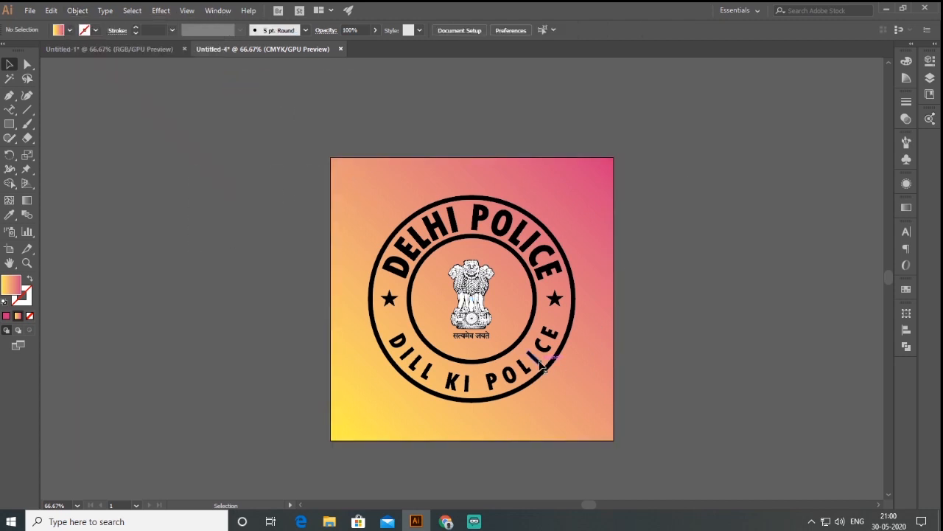
Step: Fill both rings, the two curved texts and the stars with white (FFFFFF), leaving out the emblem and motto
{"action": "left_click", "coordinate": [547, 382]}
{"action": "scroll", "coordinate": [486, 407], "scroll_direction": "up", "scroll_amount": 1}
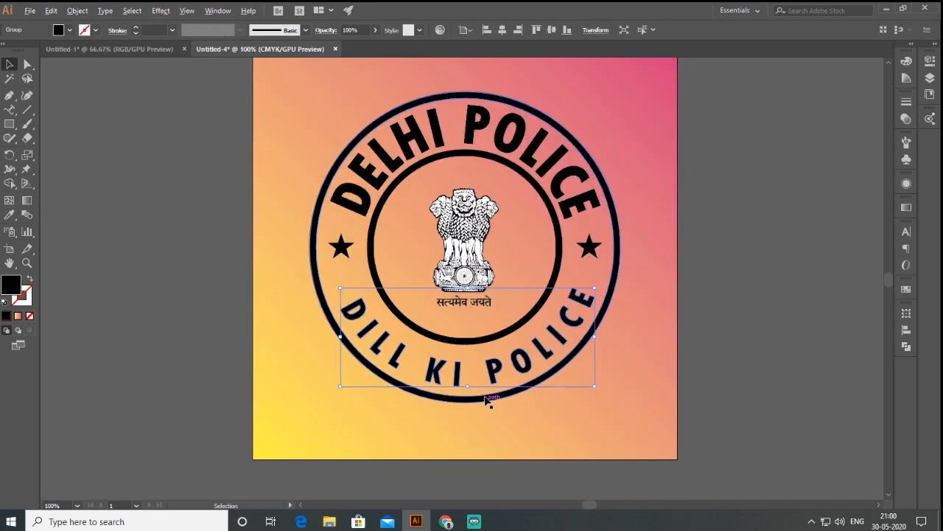
{"action": "key", "text": "ctrl+a"}
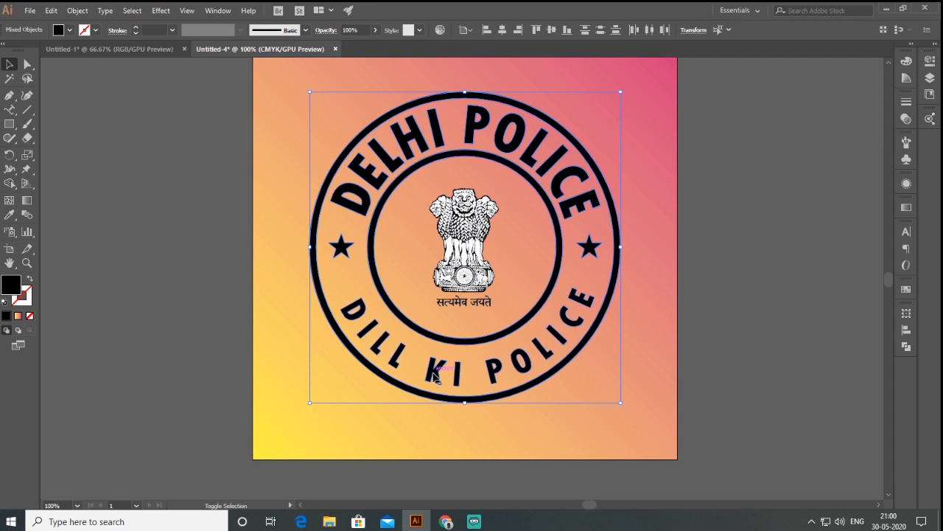
{"action": "double_click", "coordinate": [10, 284]}
{"action": "left_click_drag", "start_coordinate": [501, 206], "coordinate": [479, 194]}
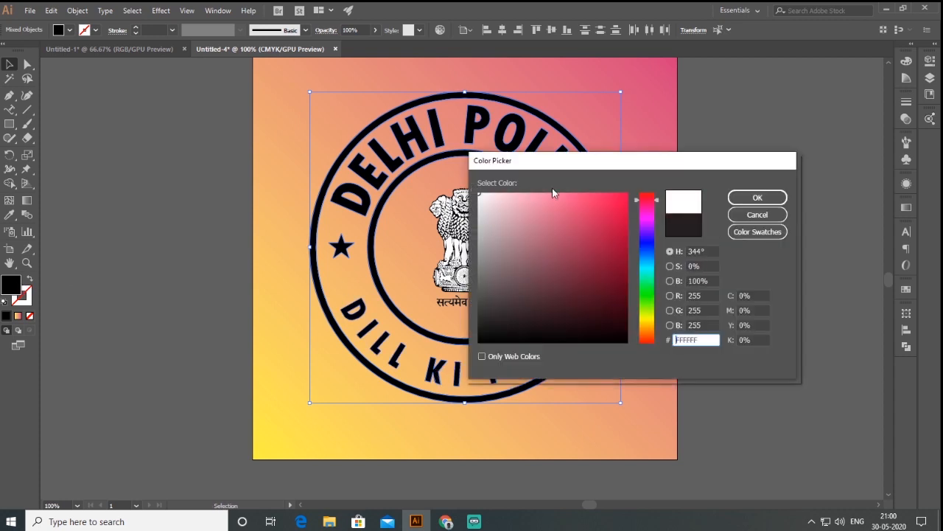
{"action": "left_click", "coordinate": [753, 197]}
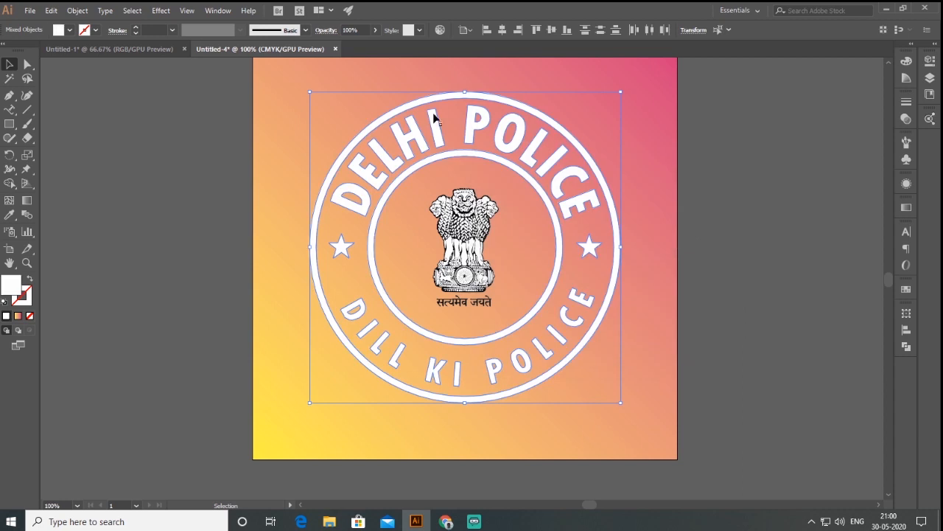
Step: Group the white rings, curved texts and stars
{"action": "left_click", "coordinate": [79, 11]}
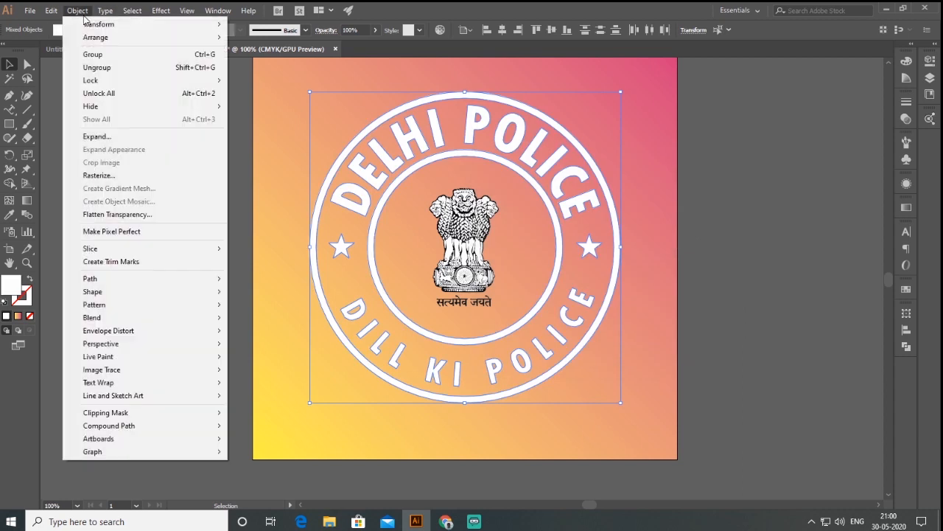
{"action": "left_click", "coordinate": [93, 55]}
{"action": "left_click", "coordinate": [763, 216]}
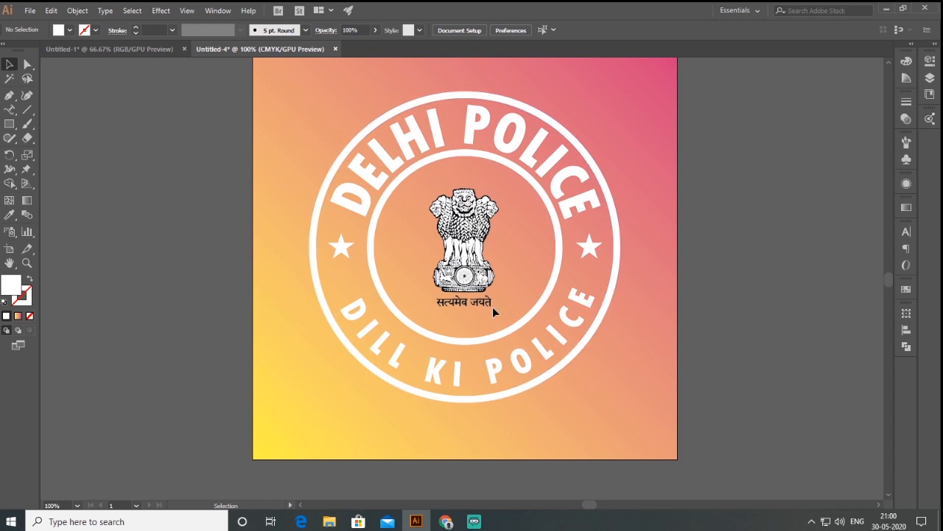
Step: Switch to the Untitled-1 document and set the lion emblem's blending mode to Screen
{"action": "left_click", "coordinate": [485, 272]}
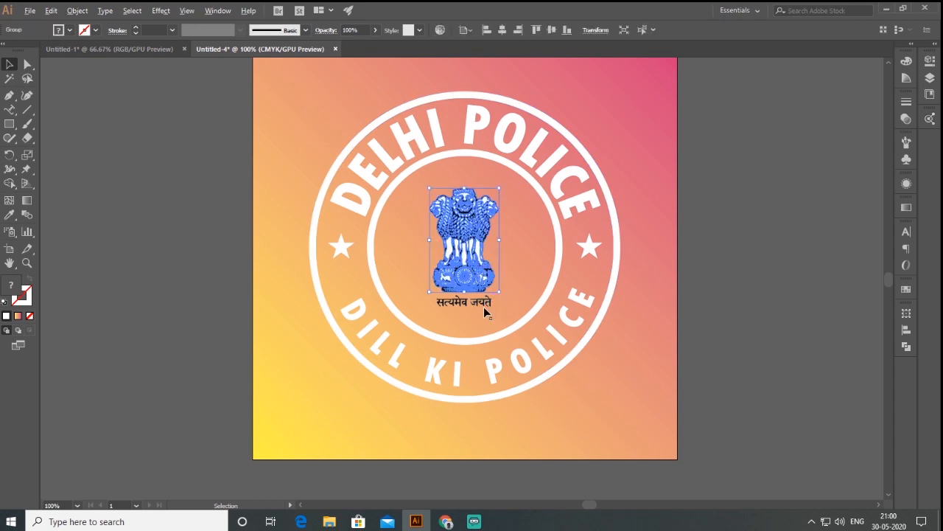
{"action": "left_click", "coordinate": [483, 305]}
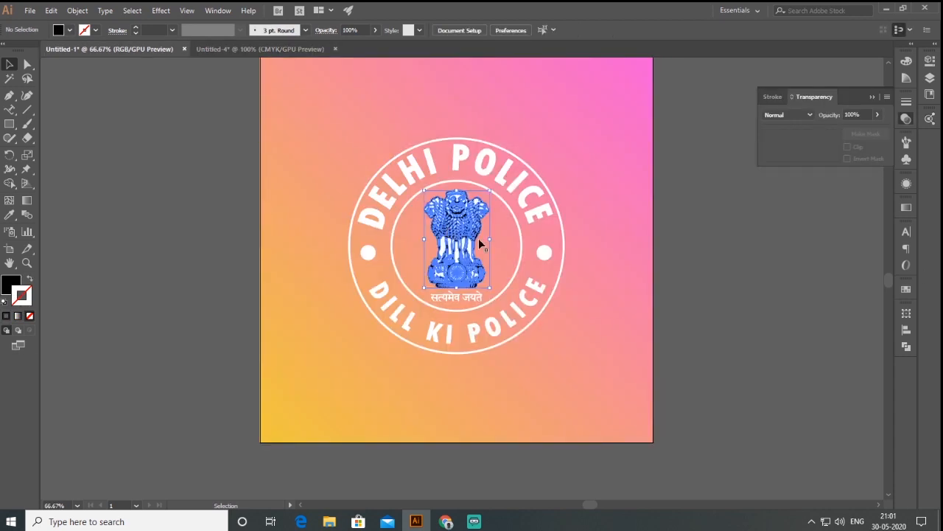
{"action": "left_click", "coordinate": [469, 248]}
{"action": "scroll", "coordinate": [470, 248], "scroll_direction": "up", "scroll_amount": 1}
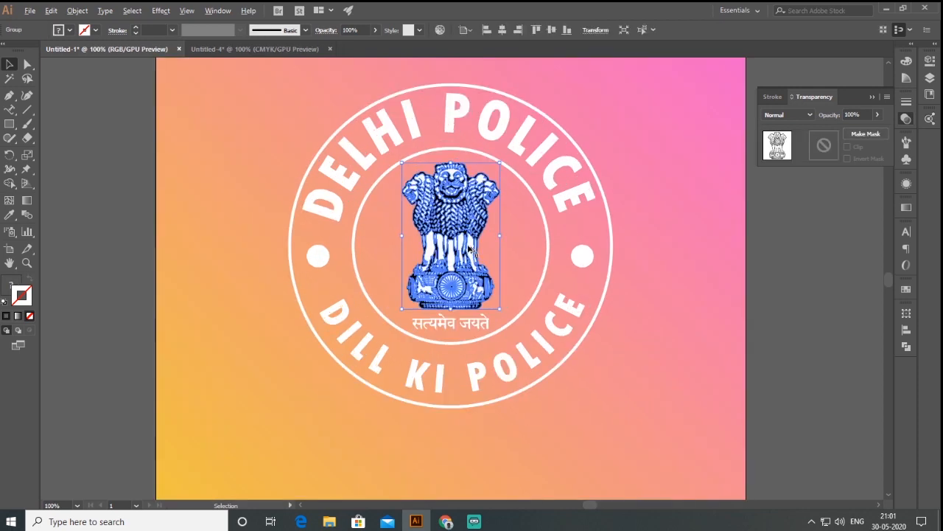
{"action": "left_click", "coordinate": [810, 115]}
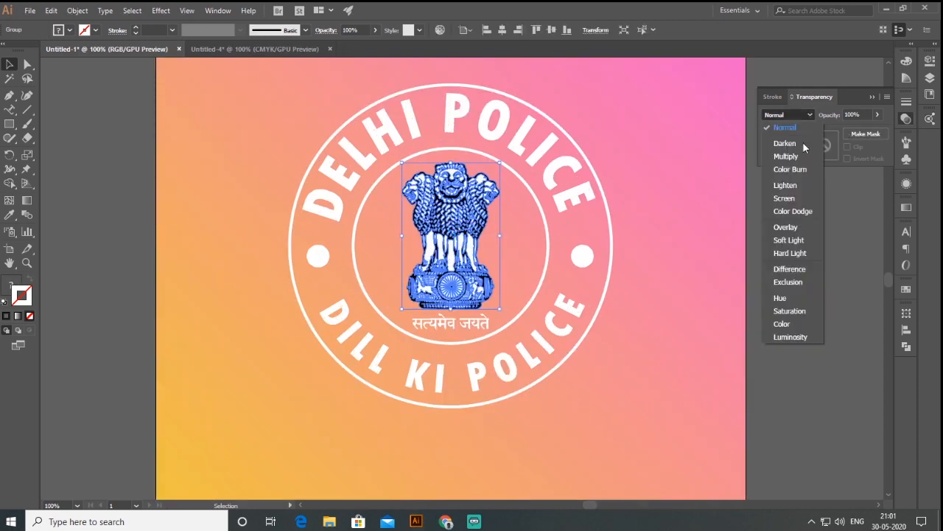
{"action": "left_click", "coordinate": [792, 197]}
{"action": "left_click", "coordinate": [630, 259]}
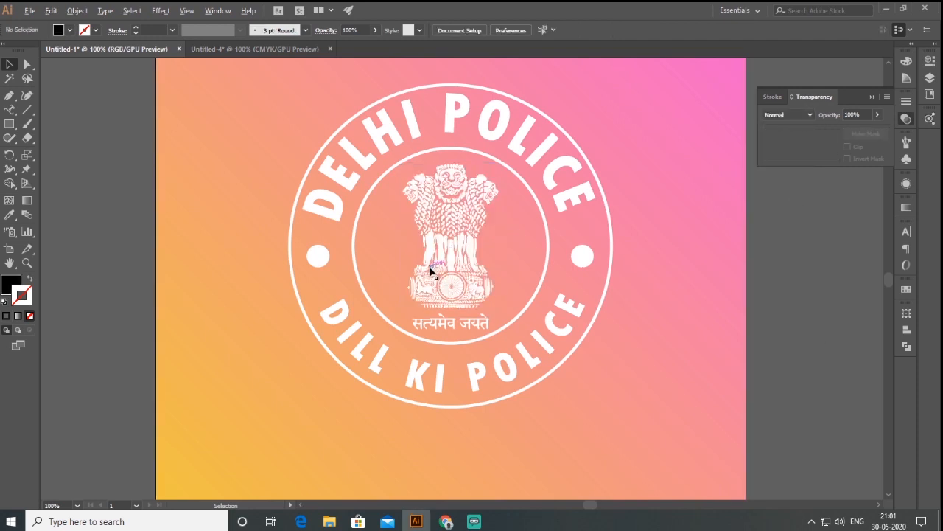
Step: Examine the white logo on its gradient background up close and as a whole, and collapse the Transparency panel
{"action": "scroll", "coordinate": [432, 270], "scroll_direction": "down", "scroll_amount": 1}
{"action": "scroll", "coordinate": [446, 278], "scroll_direction": "down", "scroll_amount": 1}
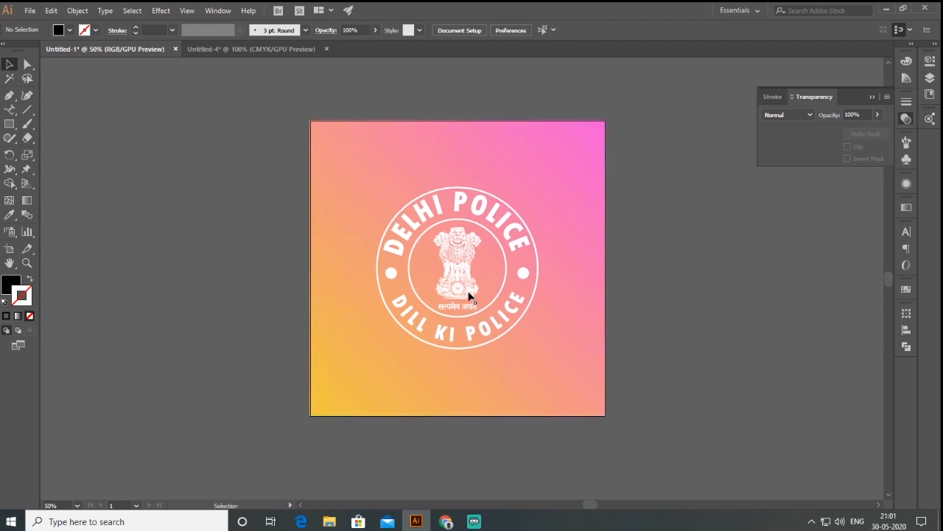
{"action": "scroll", "coordinate": [469, 295], "scroll_direction": "up", "scroll_amount": 1}
{"action": "scroll", "coordinate": [469, 296], "scroll_direction": "up", "scroll_amount": 1}
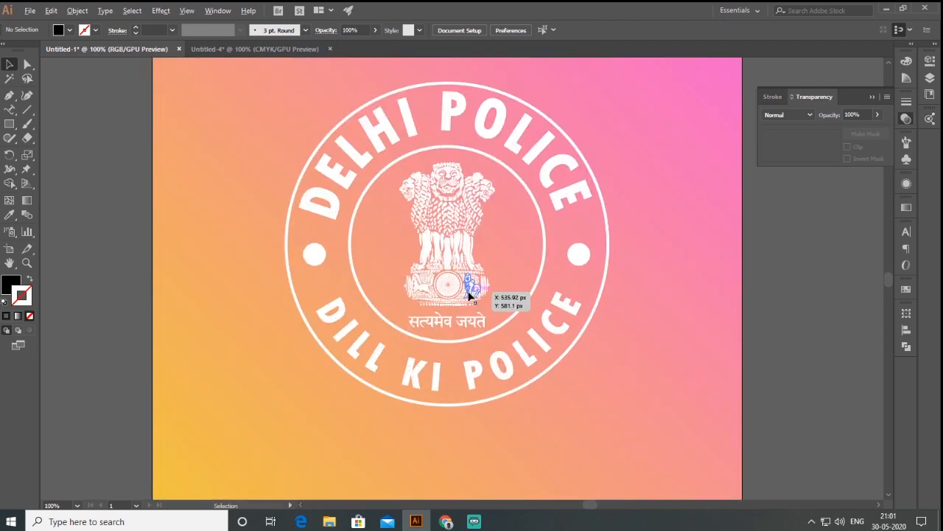
{"action": "scroll", "coordinate": [468, 296], "scroll_direction": "down", "scroll_amount": 1}
{"action": "scroll", "coordinate": [486, 278], "scroll_direction": "up", "scroll_amount": 2}
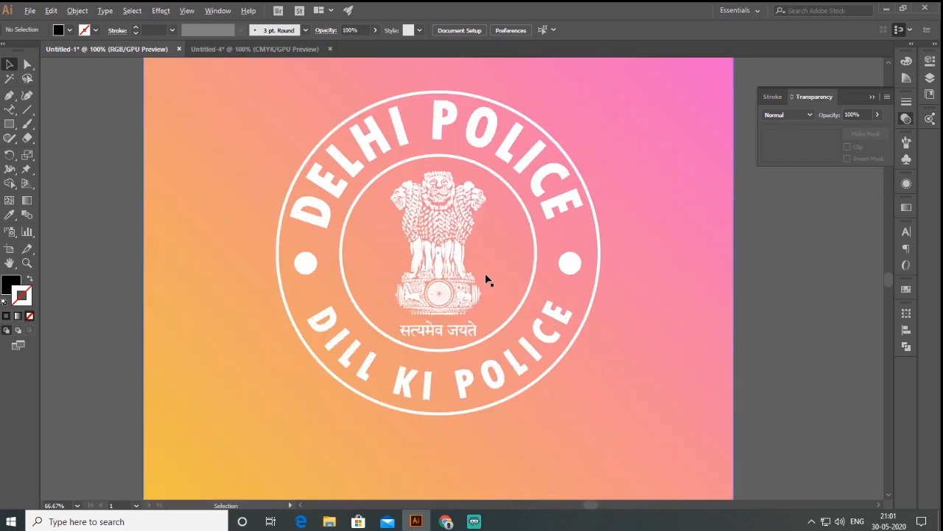
{"action": "scroll", "coordinate": [486, 279], "scroll_direction": "down", "scroll_amount": 1}
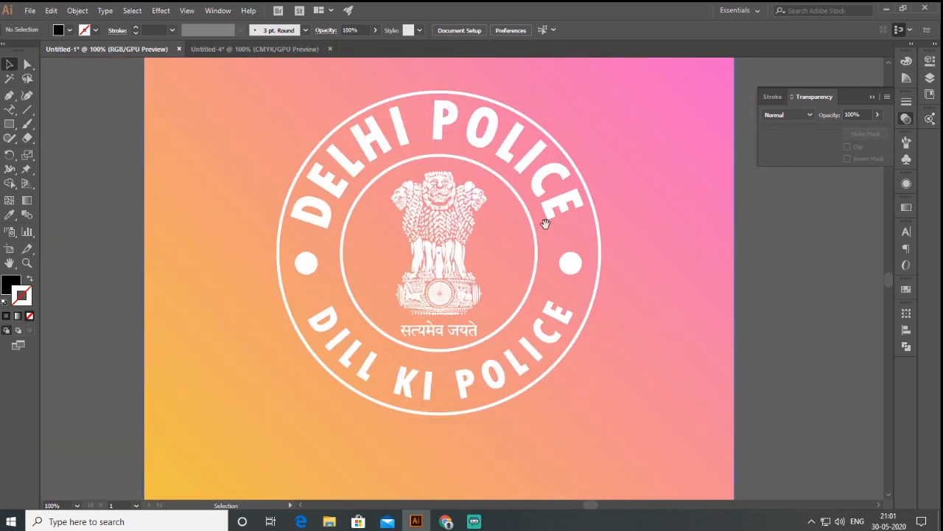
{"action": "left_click_drag", "start_coordinate": [546, 223], "coordinate": [564, 243]}
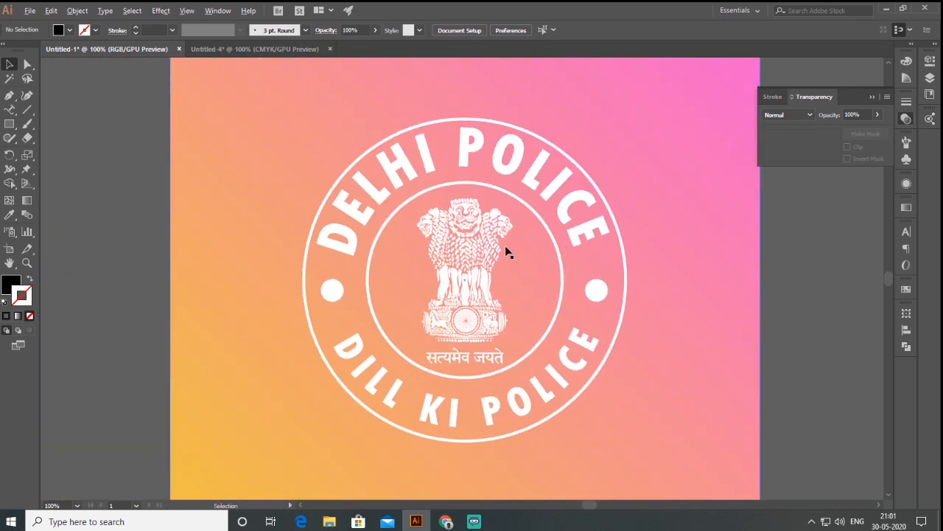
{"action": "scroll", "coordinate": [505, 250], "scroll_direction": "down", "scroll_amount": 1}
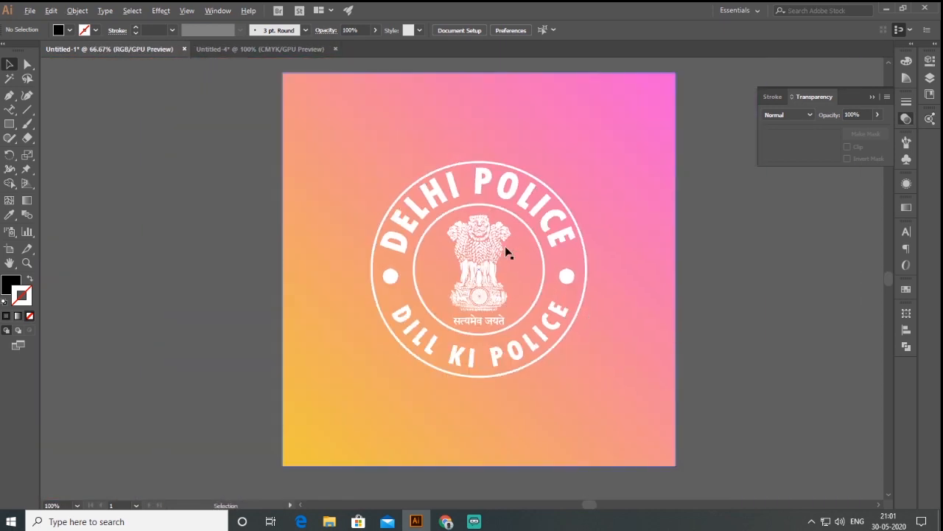
{"action": "left_click", "coordinate": [871, 97]}
{"action": "left_click_drag", "start_coordinate": [555, 179], "coordinate": [532, 179]}
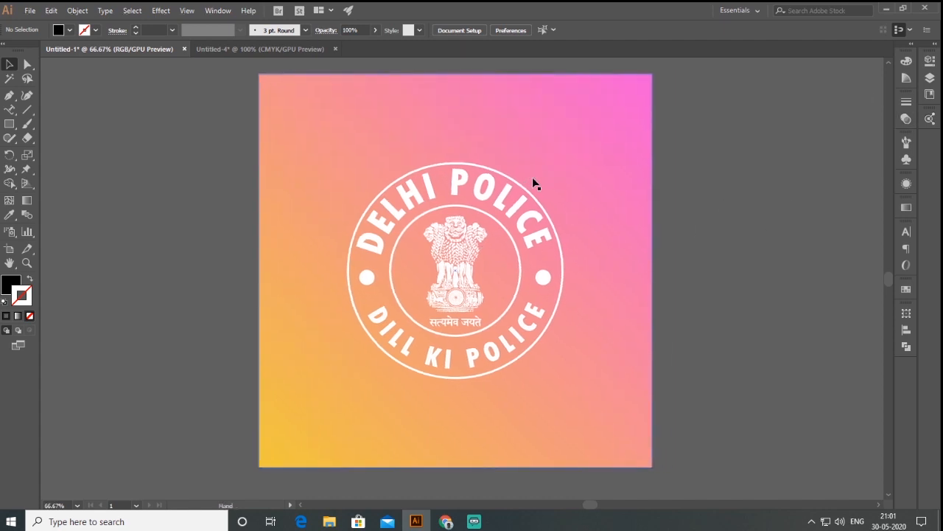